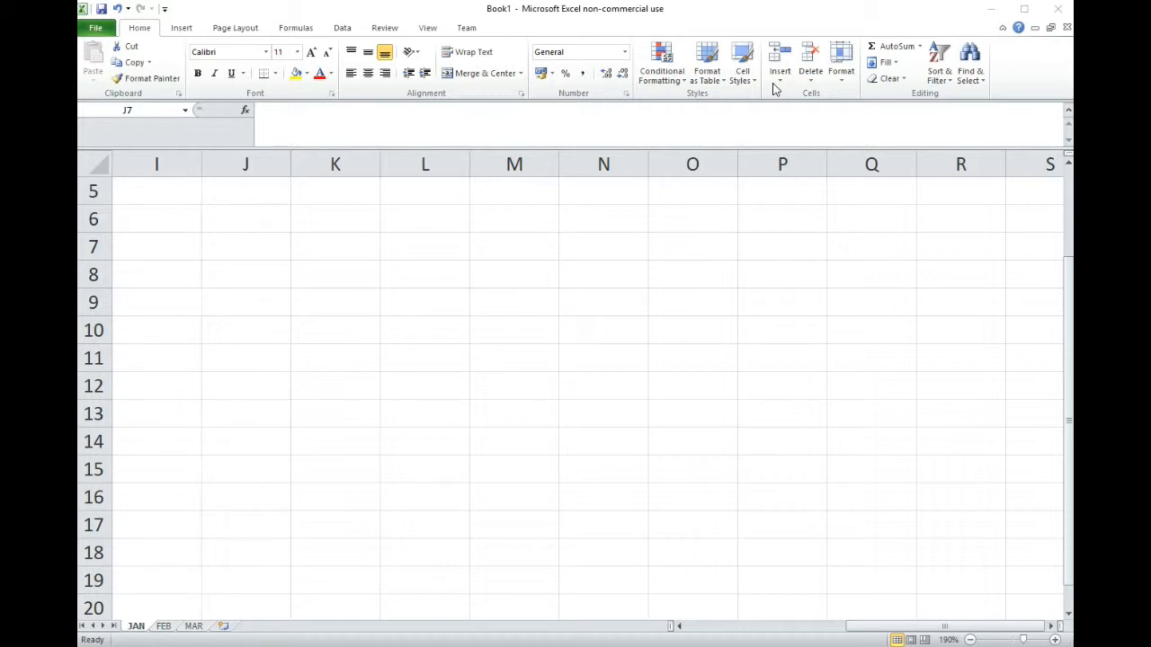
# Select cell J2, cell A5 and the range B5:C8 to examine how cell references combine column letters and row numbers
pyautogui.click(356, 271)
pyautogui.scroll(2, 425, 247)
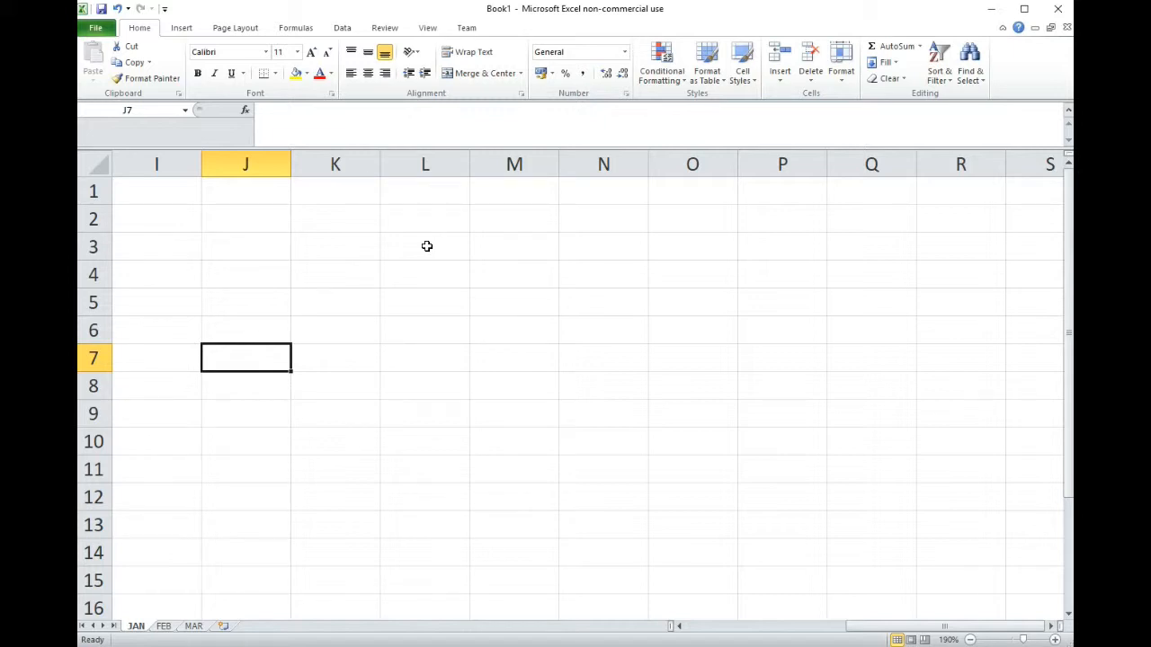
pyautogui.click(285, 219)
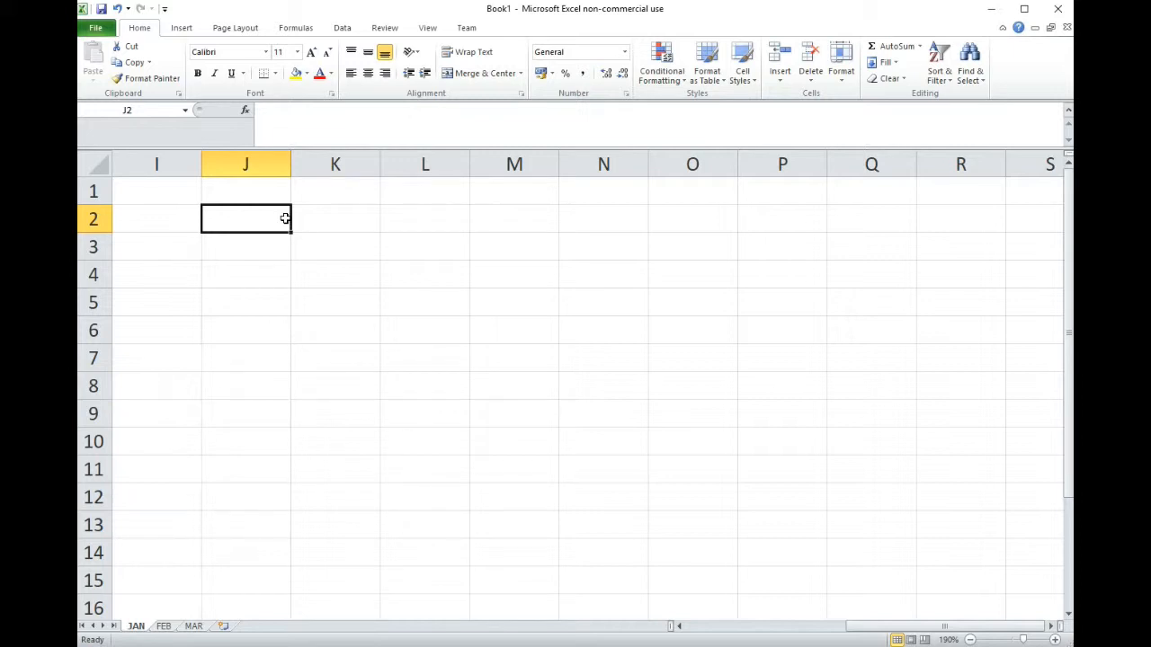
pyautogui.click(135, 110)
pyautogui.click(241, 217)
pyautogui.moveTo(859, 627); pyautogui.dragTo(638, 639)
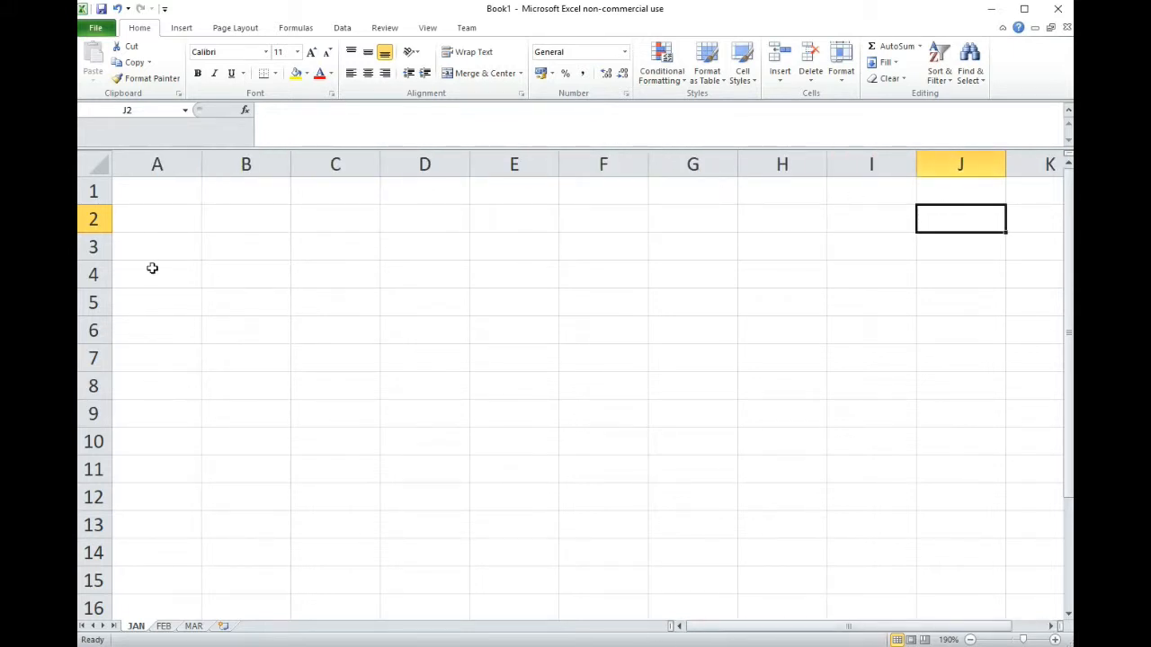
pyautogui.click(174, 293)
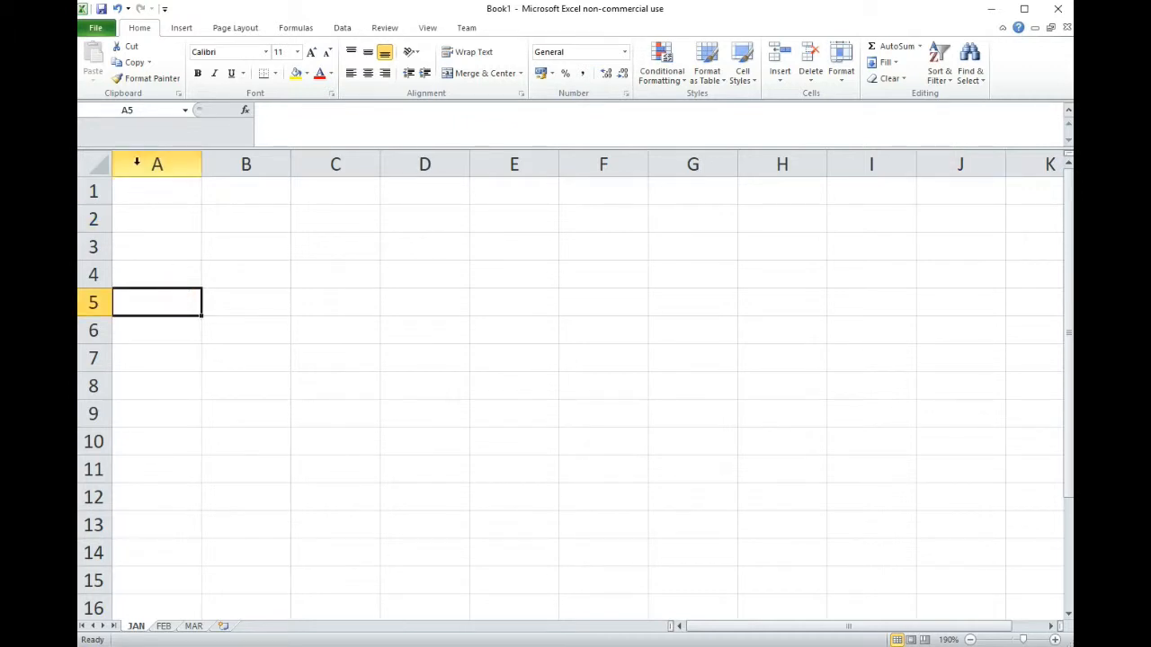
pyautogui.moveTo(235, 297); pyautogui.dragTo(345, 375)
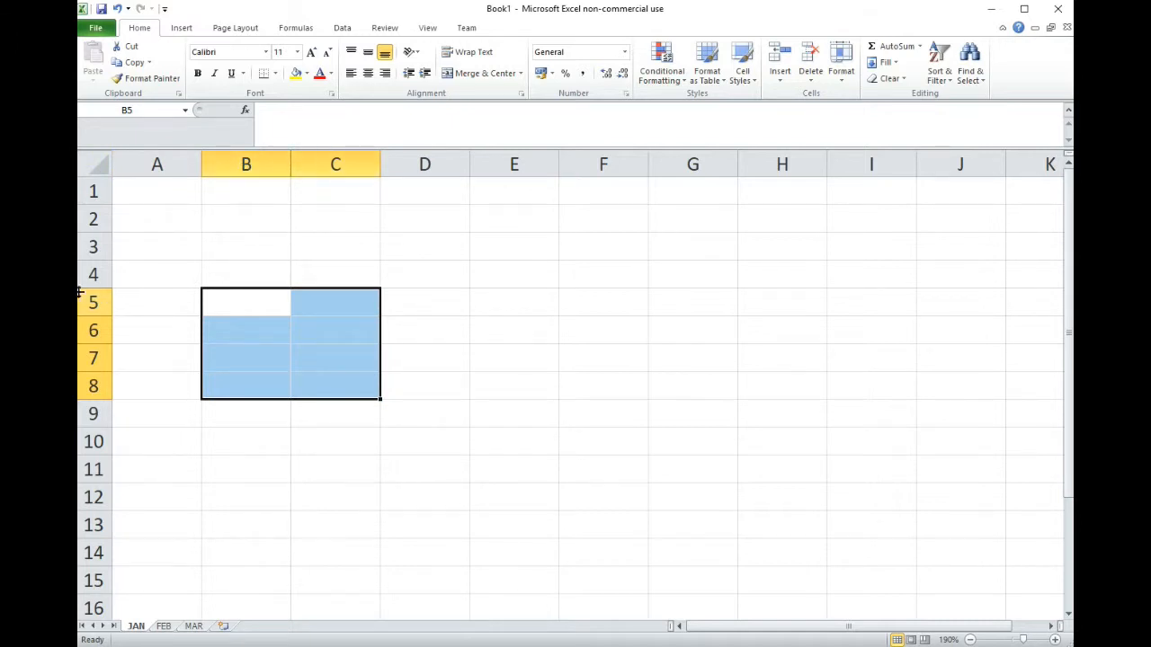
pyautogui.moveTo(226, 299); pyautogui.dragTo(321, 375)
# Enter the numbers 1 to 6 down cells B2 to B7 and select that range
pyautogui.click(246, 227)
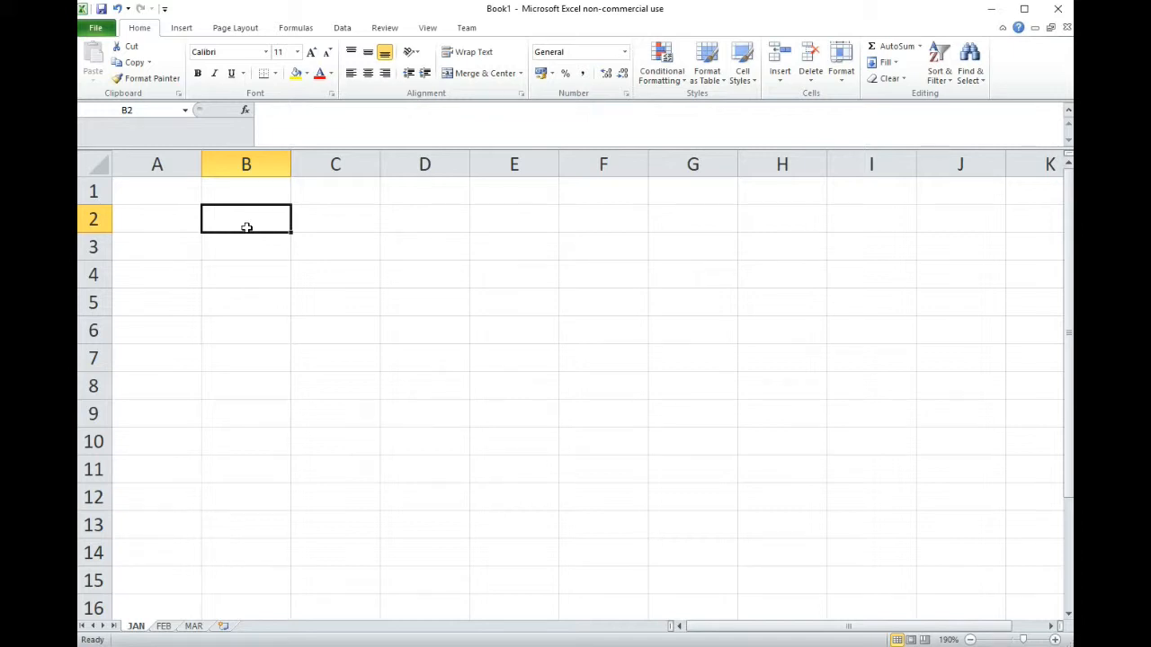
pyautogui.write('1')
pyautogui.press('Return')
pyautogui.write('2')
pyautogui.press('Return')
pyautogui.write('3')
pyautogui.press('Return')
pyautogui.write('4')
pyautogui.press('Return')
pyautogui.write('5')
pyautogui.press('Return')
pyautogui.write('6')
pyautogui.press('Return')
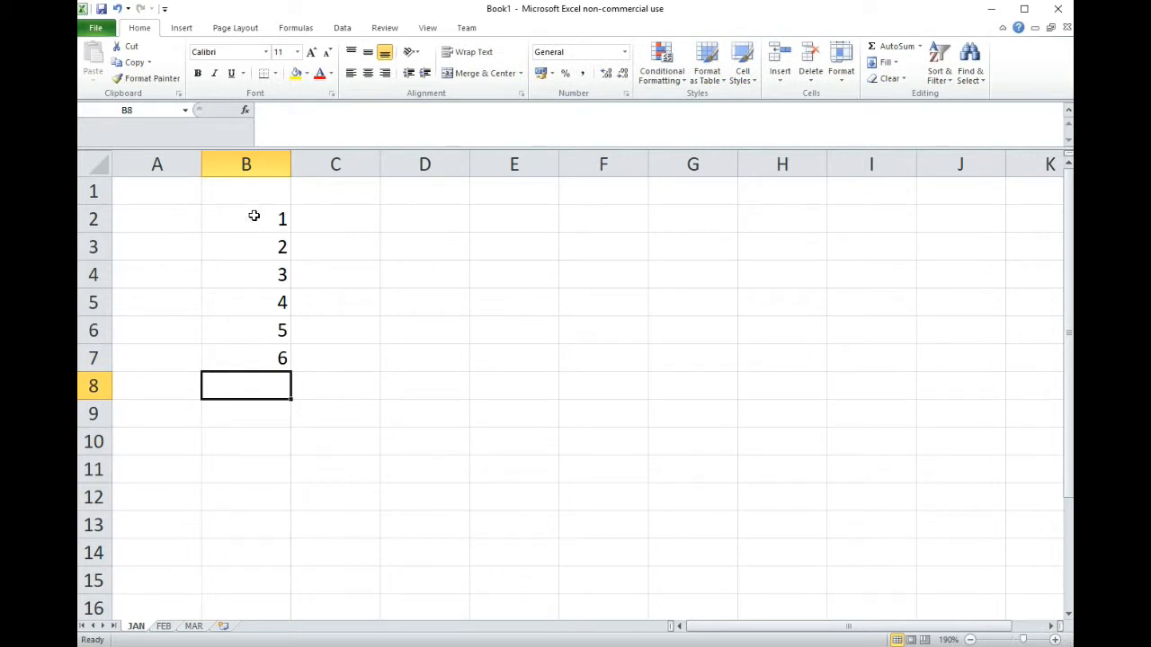
pyautogui.moveTo(251, 218); pyautogui.dragTo(270, 357)
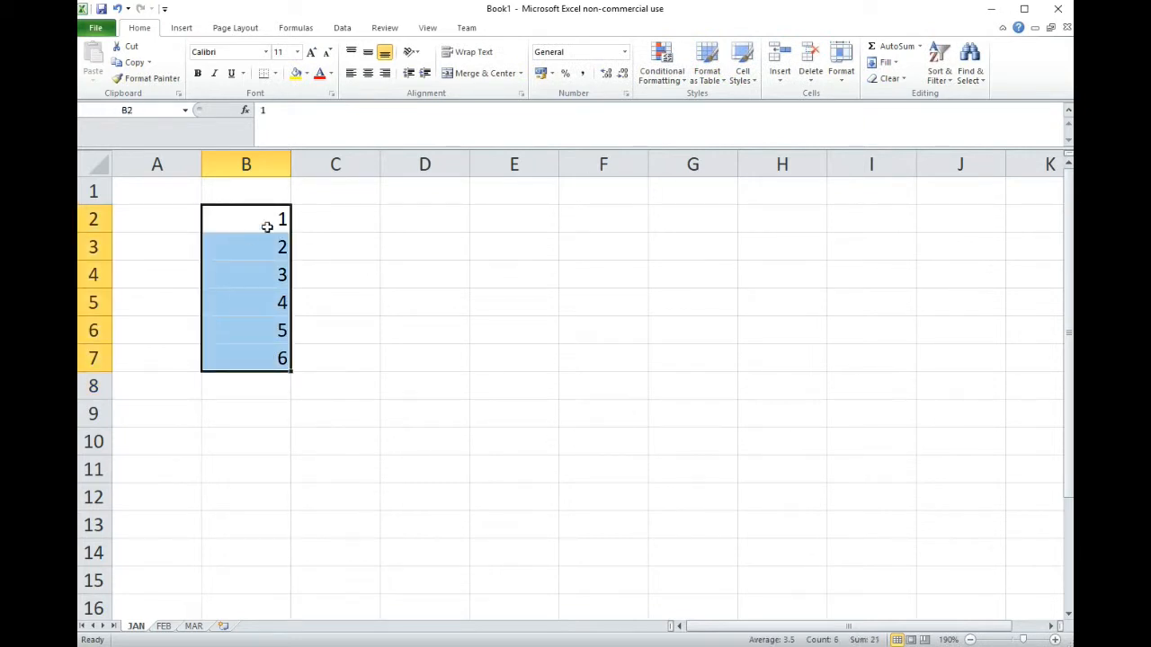
# Enter the example text E=mc2 in cell C2
pyautogui.click(331, 219)
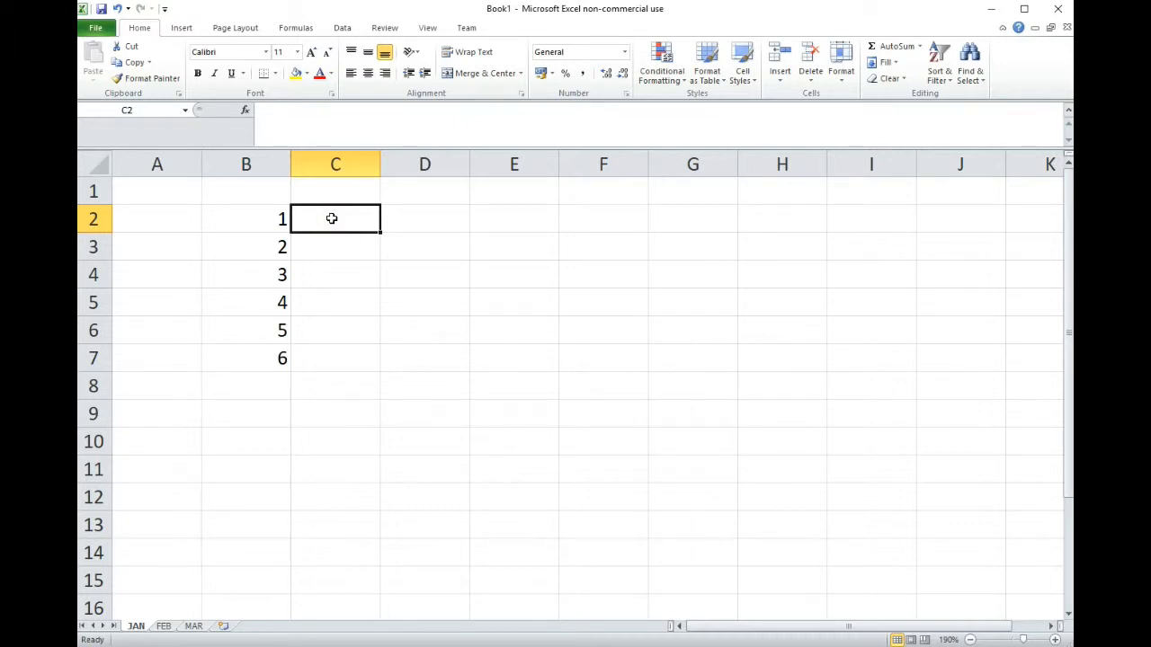
pyautogui.write('E=mc2')
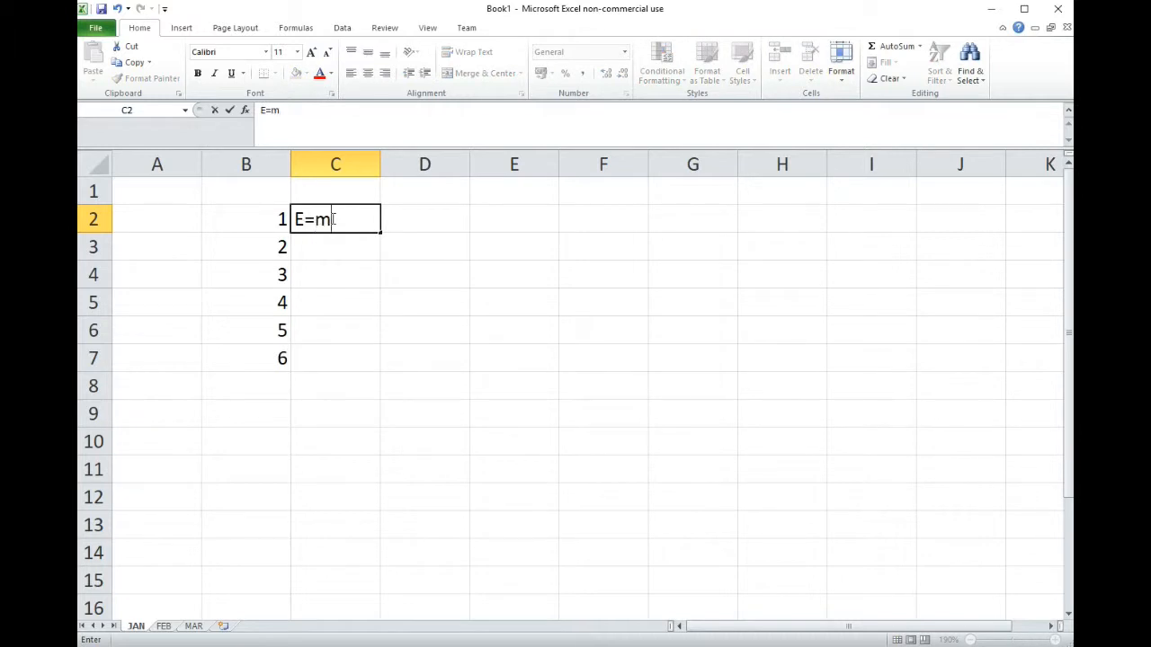
pyautogui.click(335, 250)
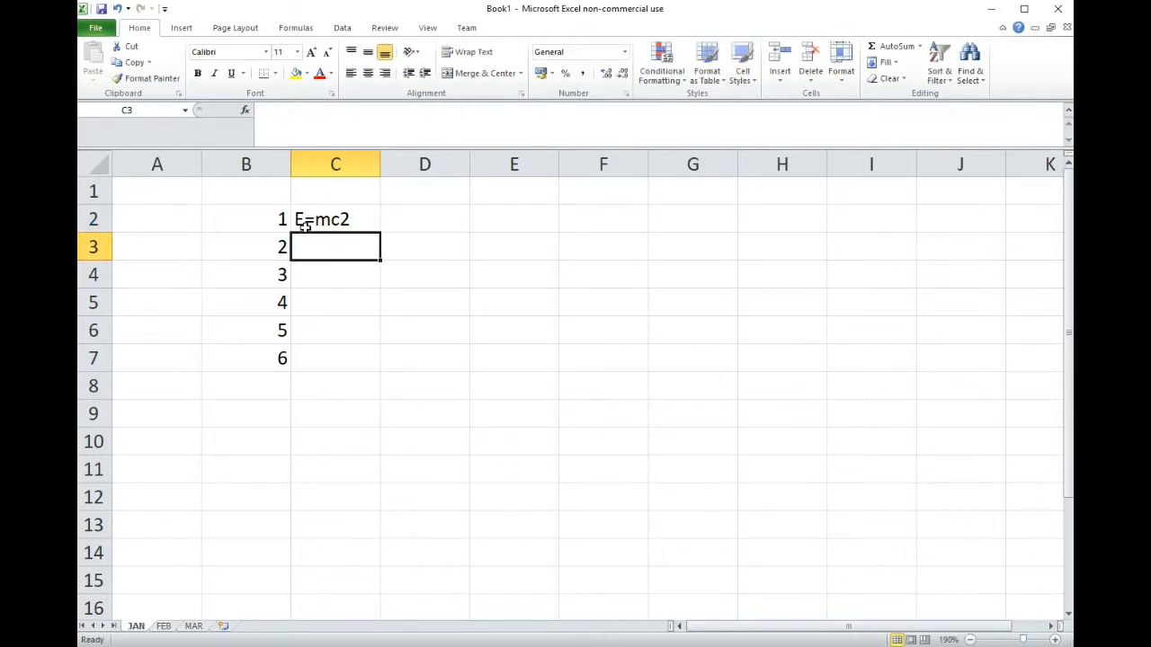
# Replace the content of cell C2 with the formula =b2
pyautogui.click(351, 218)
pyautogui.write('=')
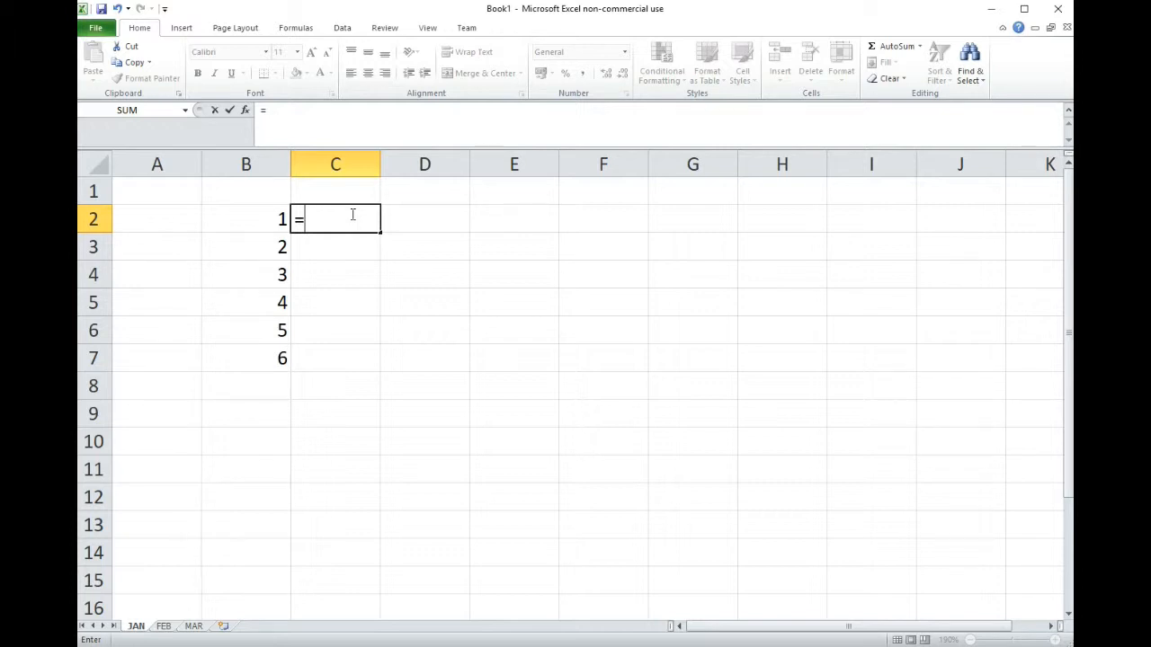
pyautogui.write('b2')
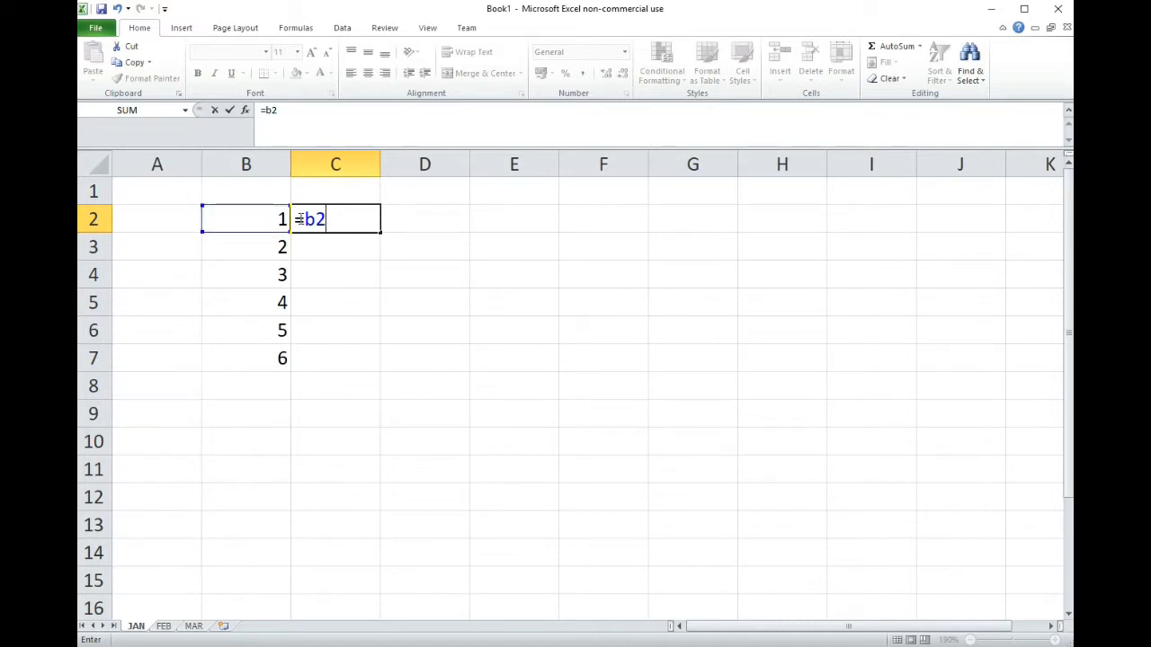
pyautogui.moveTo(295, 219); pyautogui.dragTo(305, 220)
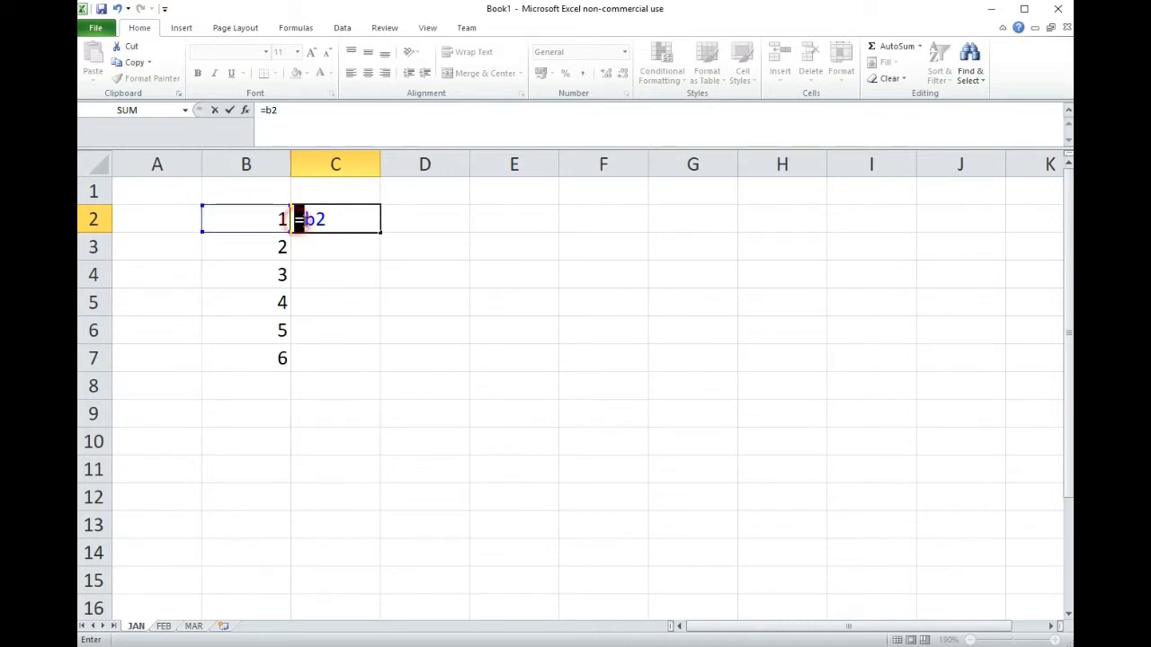
pyautogui.click(323, 220)
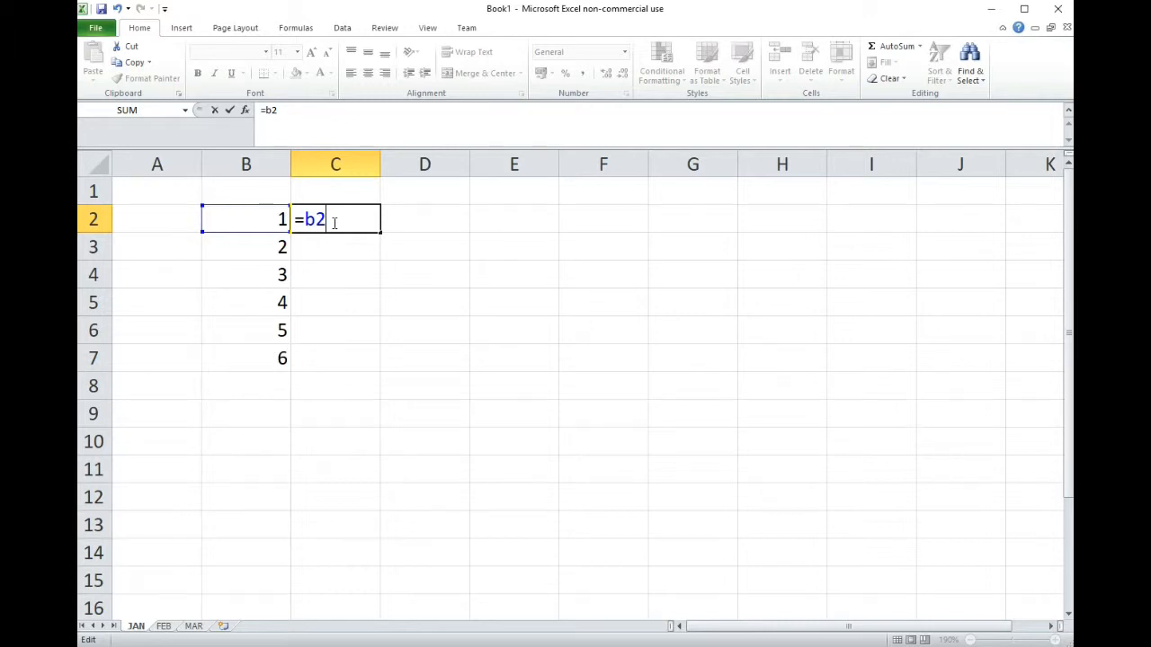
pyautogui.press('Return')
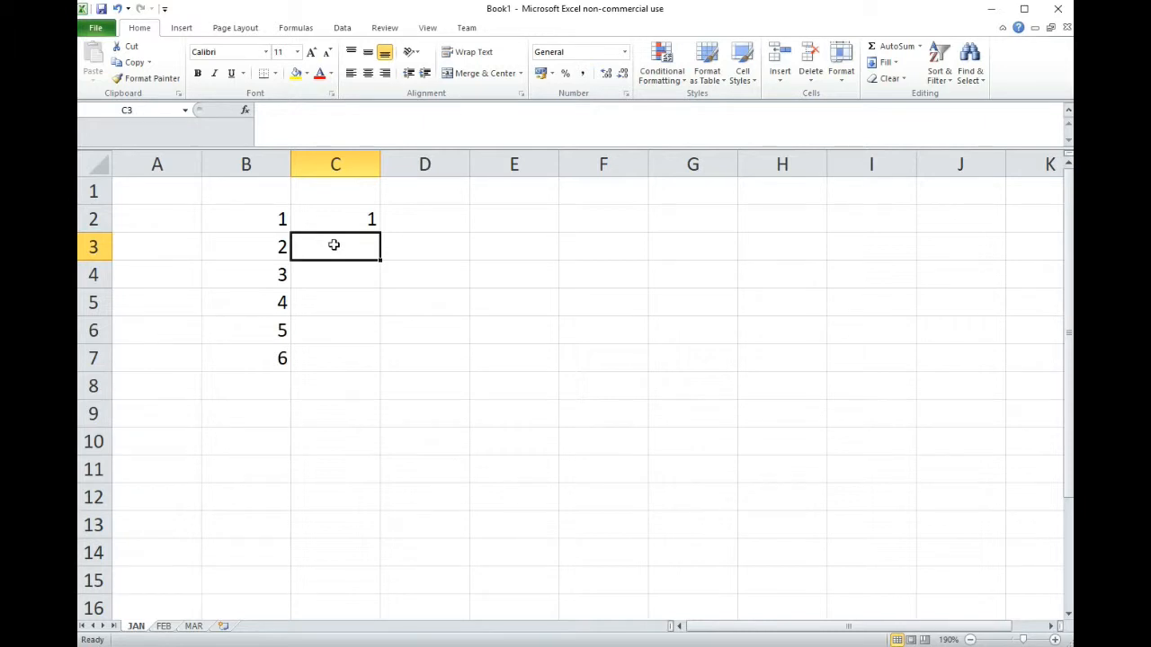
# Enter the formula =b2+b2 in cell D2 to add the B2 value to itself
pyautogui.click(411, 219)
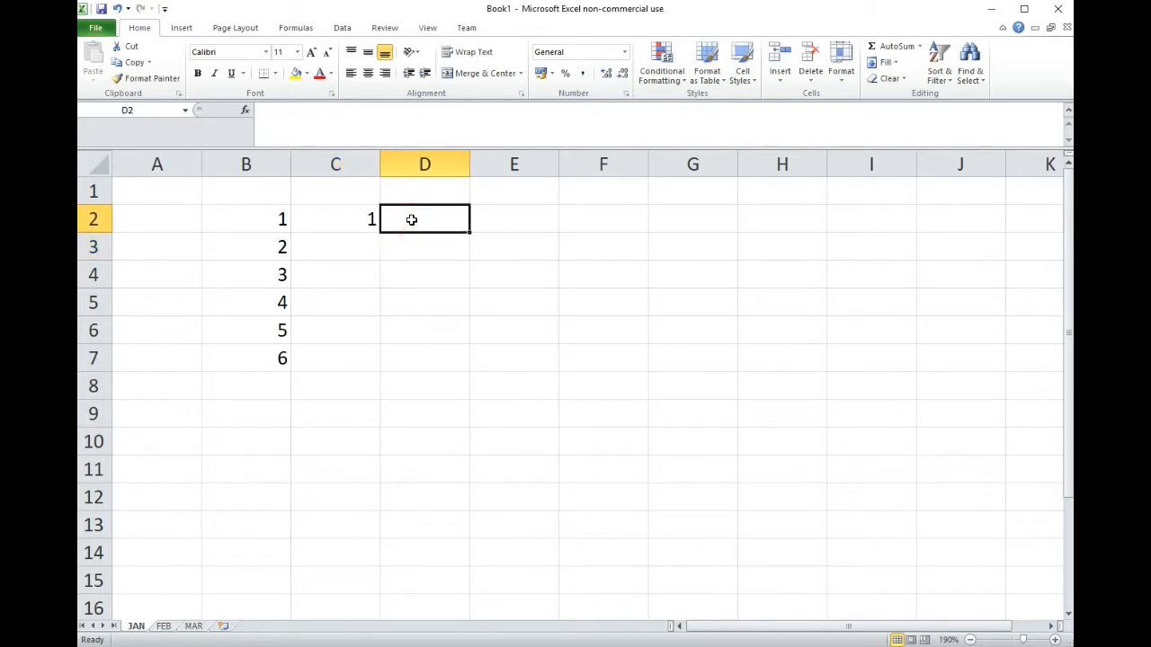
pyautogui.write('=b2')
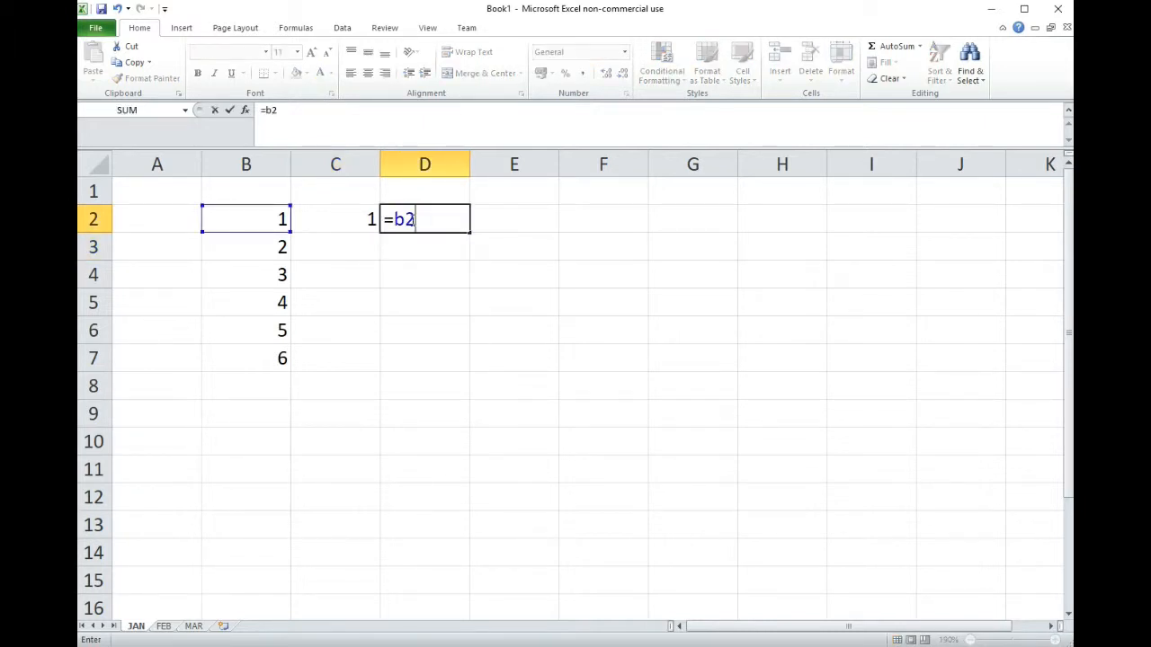
pyautogui.write('+b2')
pyautogui.press('Return')
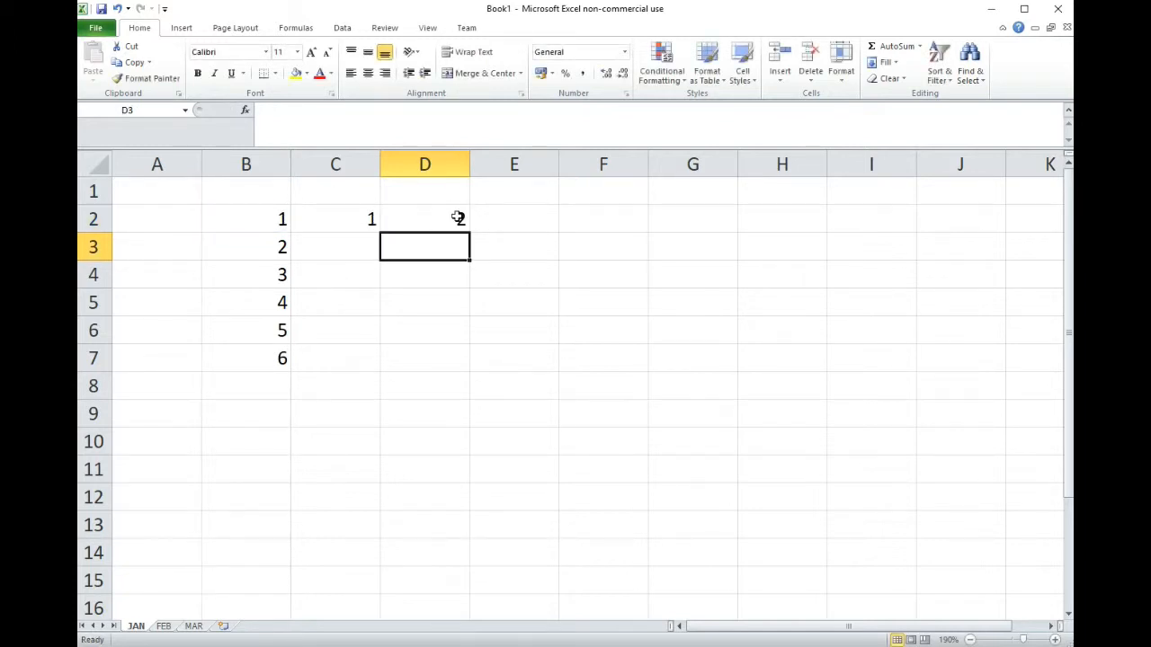
# Enter the formula =b2*5 in cell E2 to multiply the B2 value by five
pyautogui.click(506, 214)
pyautogui.write('=b2')
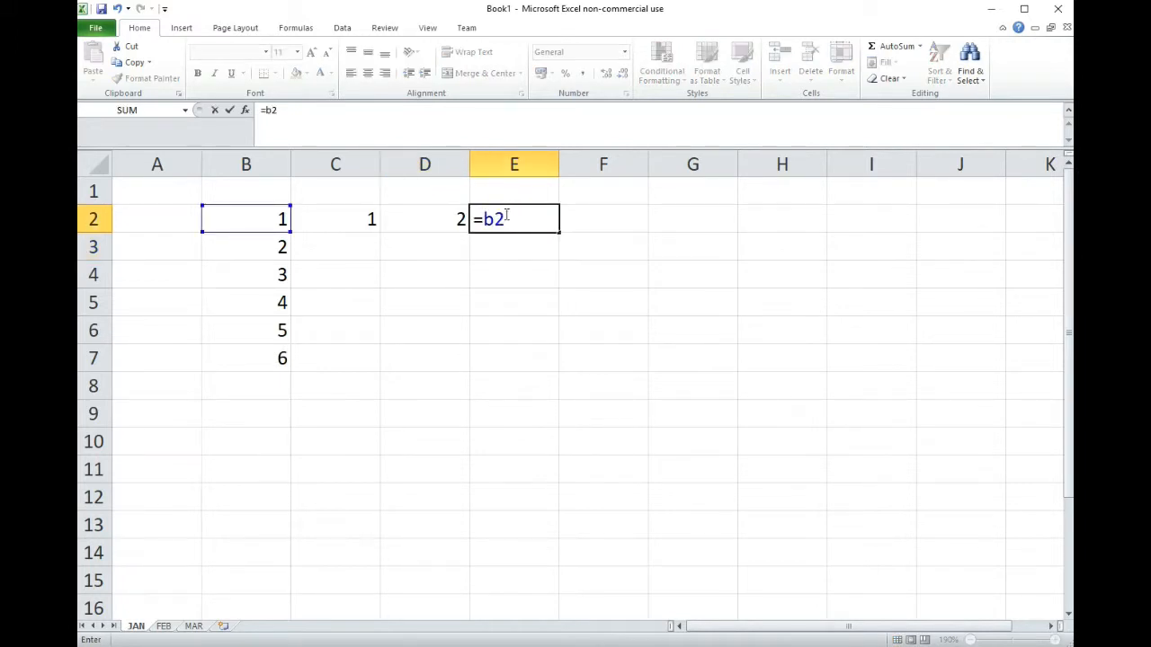
pyautogui.write('*5')
pyautogui.press('Return')
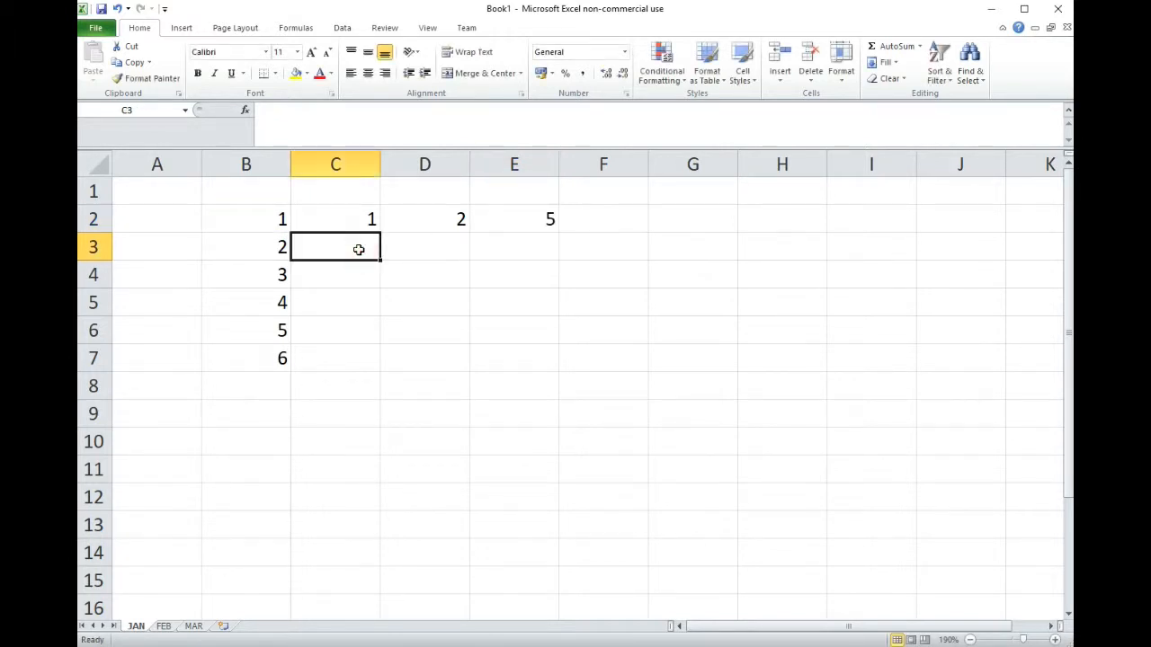
# Enter the formula =c2+d2+e2 in cell F2 to add the three preceding formula results in row 2
pyautogui.click(620, 218)
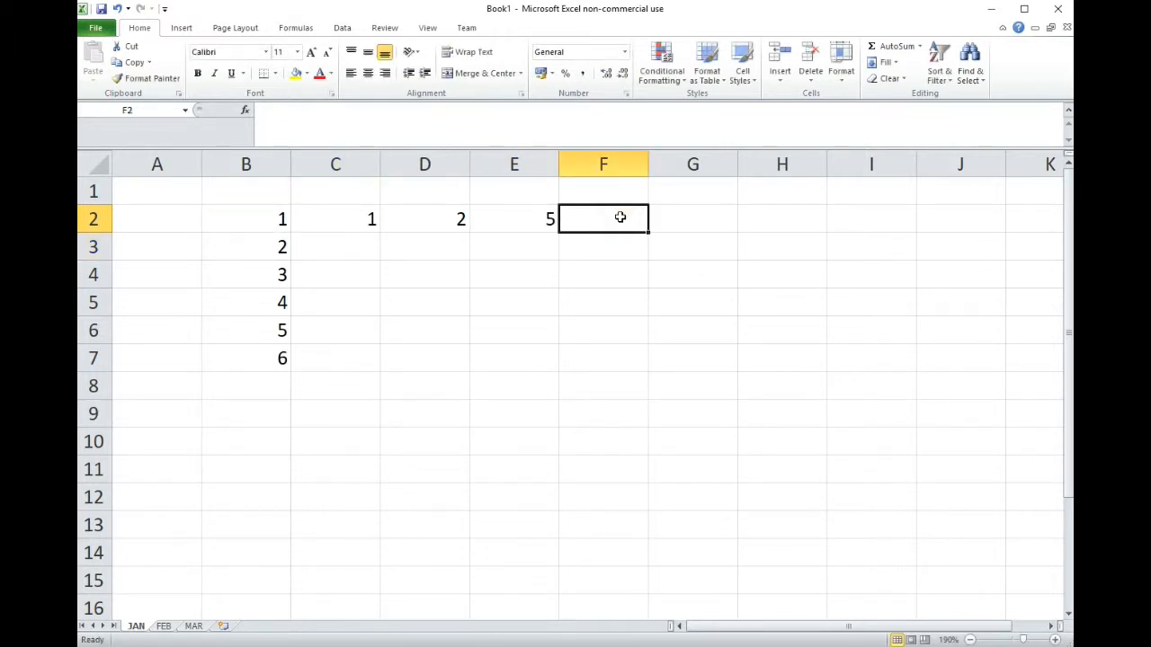
pyautogui.write('=')
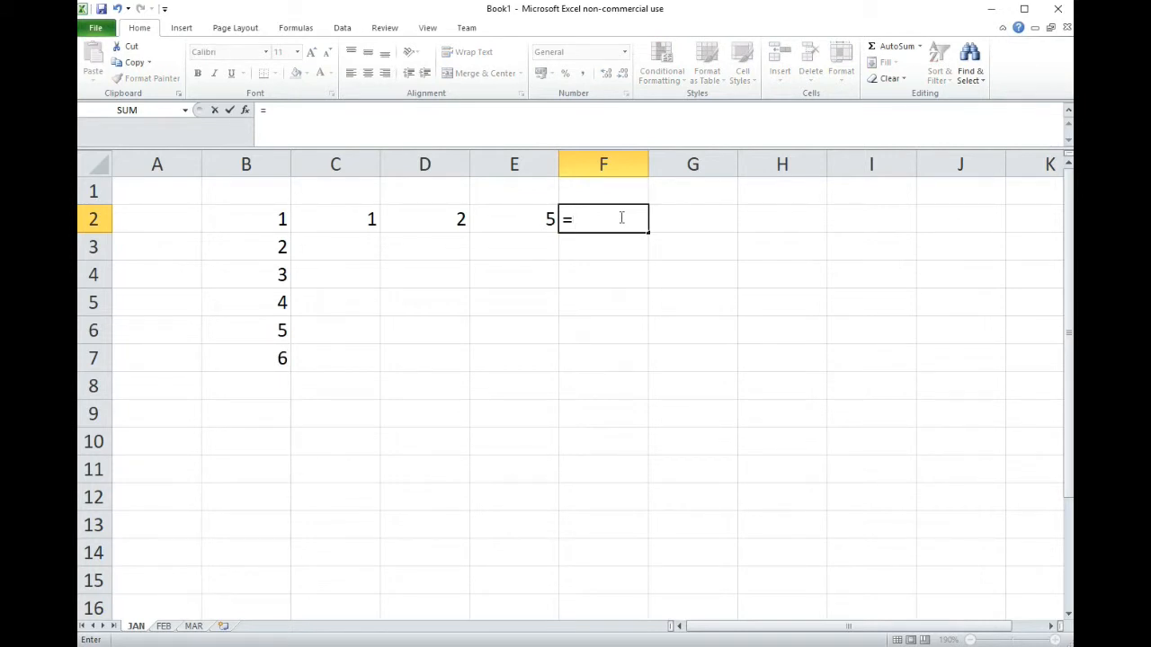
pyautogui.write('c2+d2+e2')
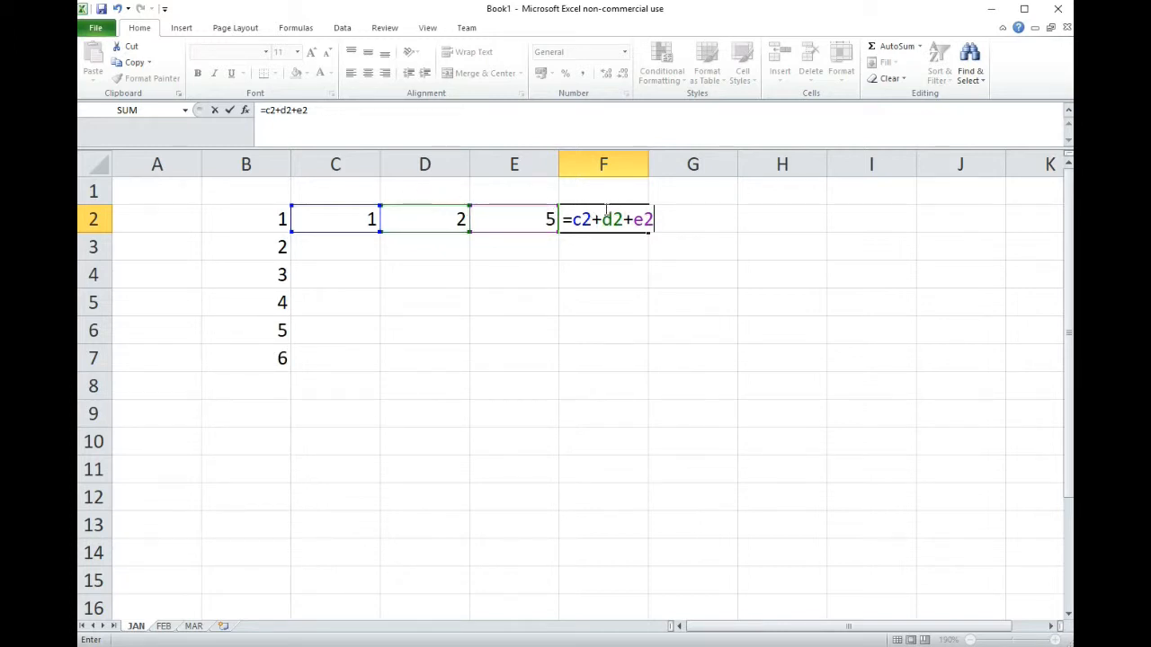
pyautogui.press('Return')
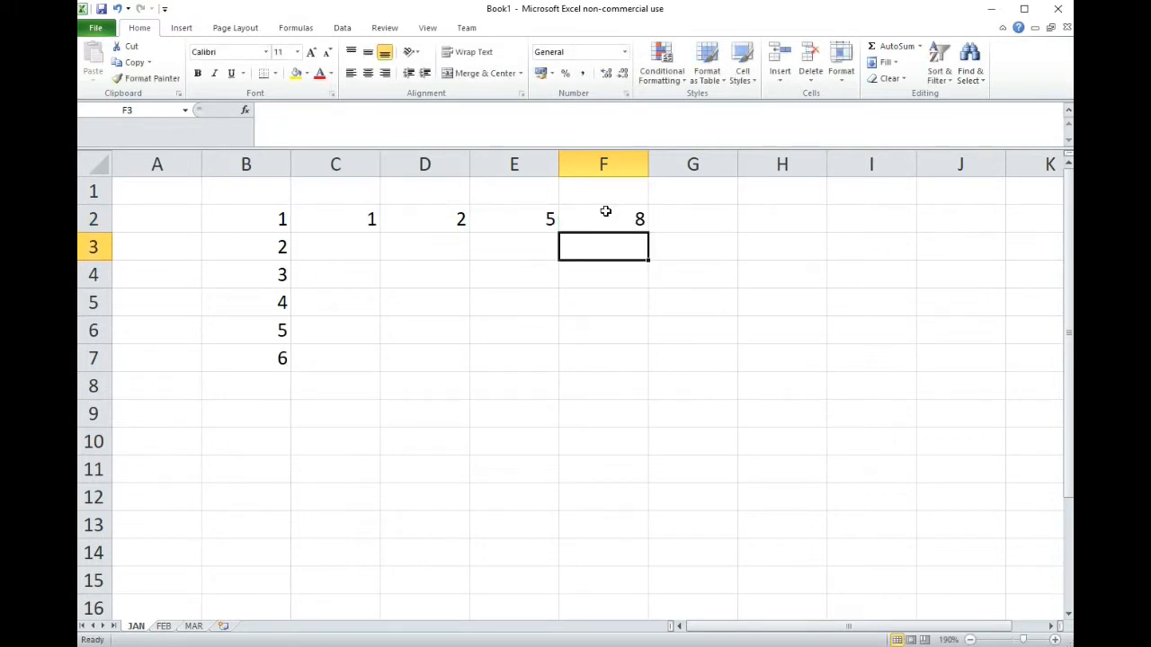
pyautogui.click(680, 219)
pyautogui.click(594, 218)
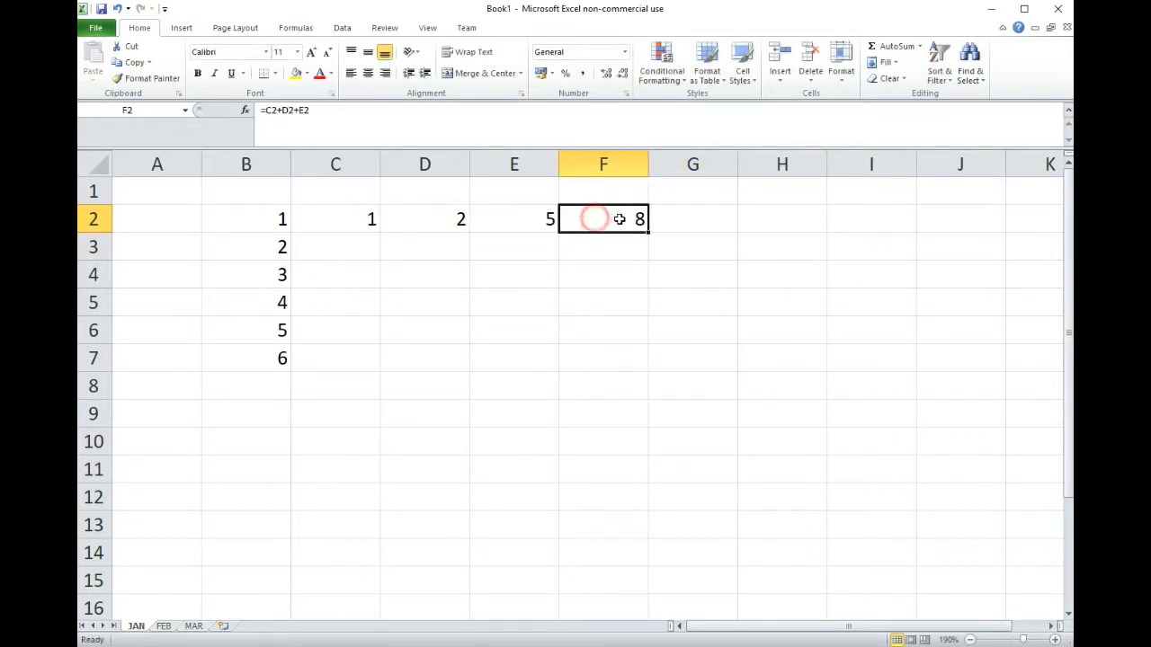
# Start a list of math operators in column G with + in G2 and - in G3
pyautogui.click(696, 220)
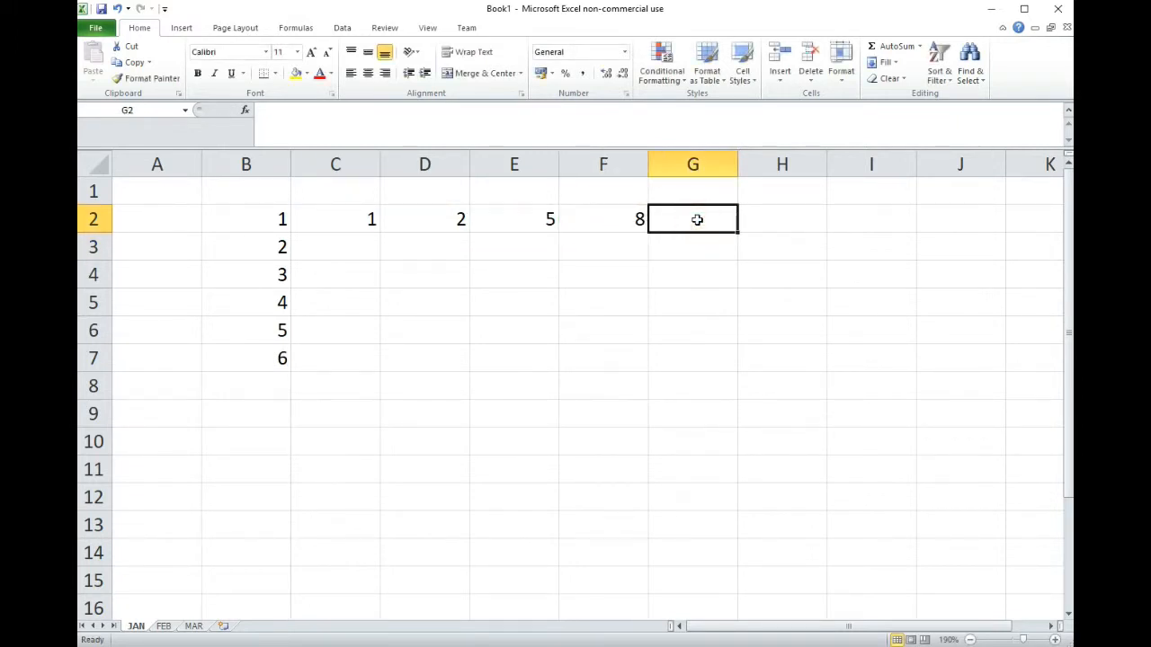
pyautogui.write('=')
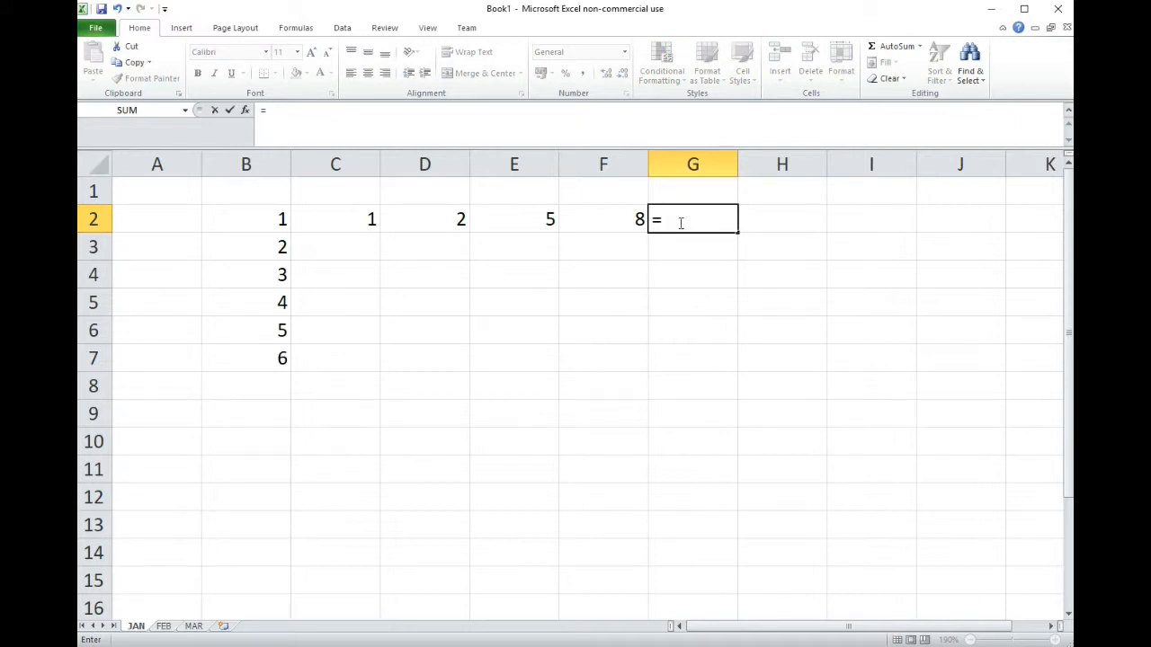
pyautogui.press('BackSpace')
pyautogui.write('+')
pyautogui.press('Return')
pyautogui.write('-')
pyautogui.press('Return')
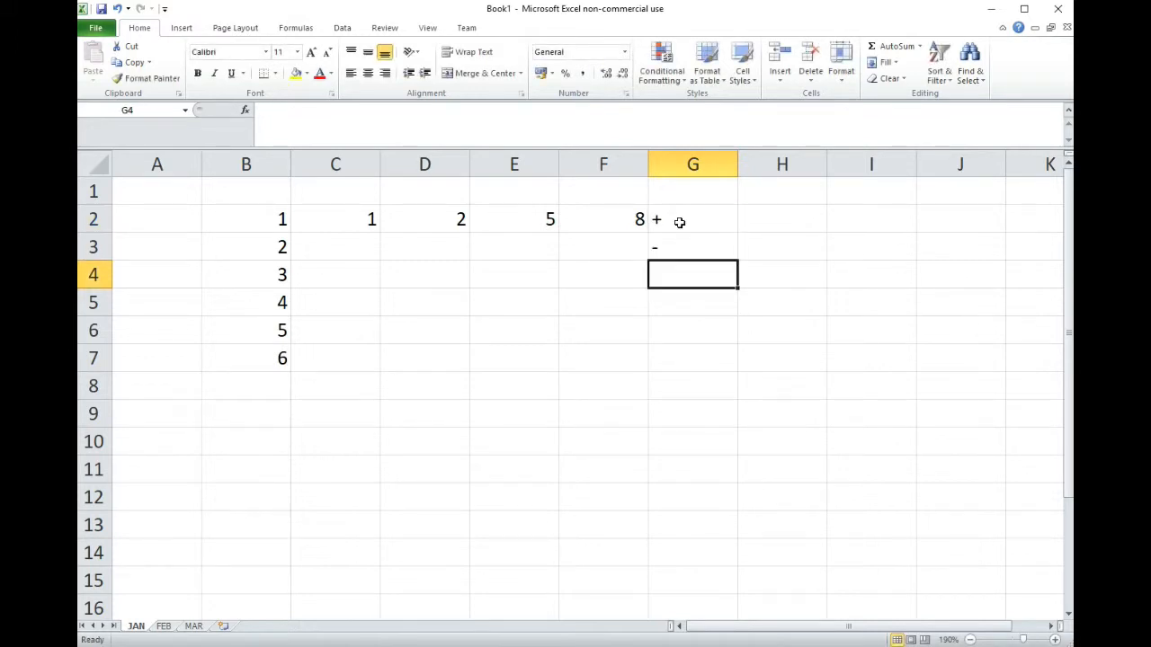
# Add the text * (multiplication) in G4 and "/" in quotation marks in G5 to the operator list
pyautogui.write('* (multiplication)')
pyautogui.press('Return')
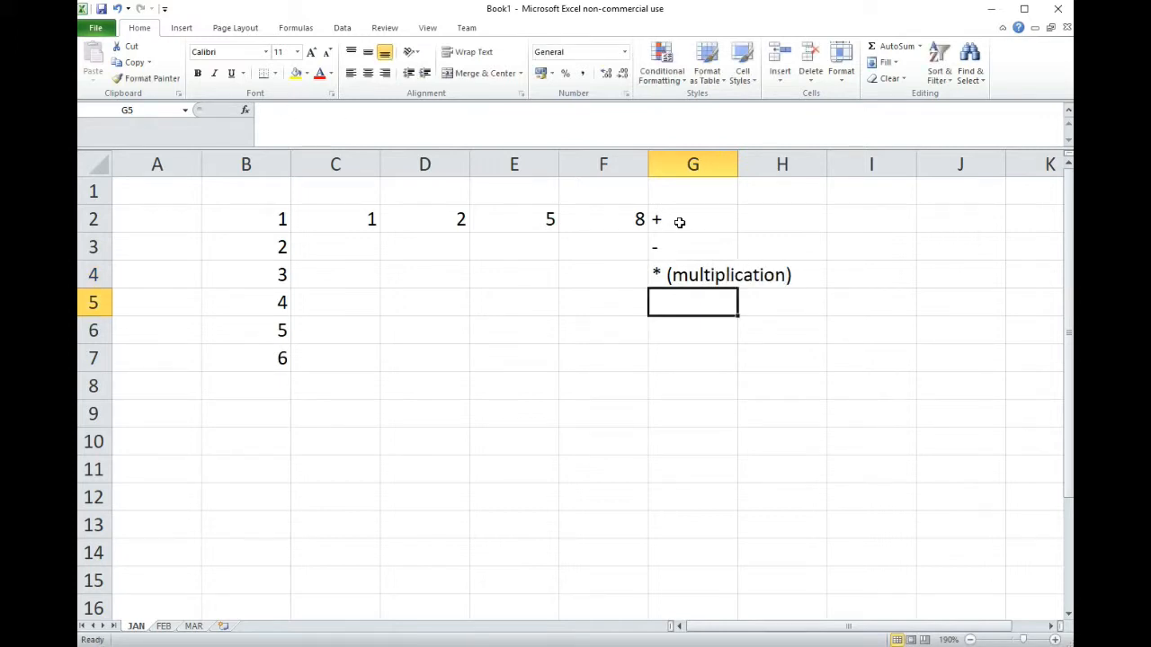
pyautogui.press('alt')
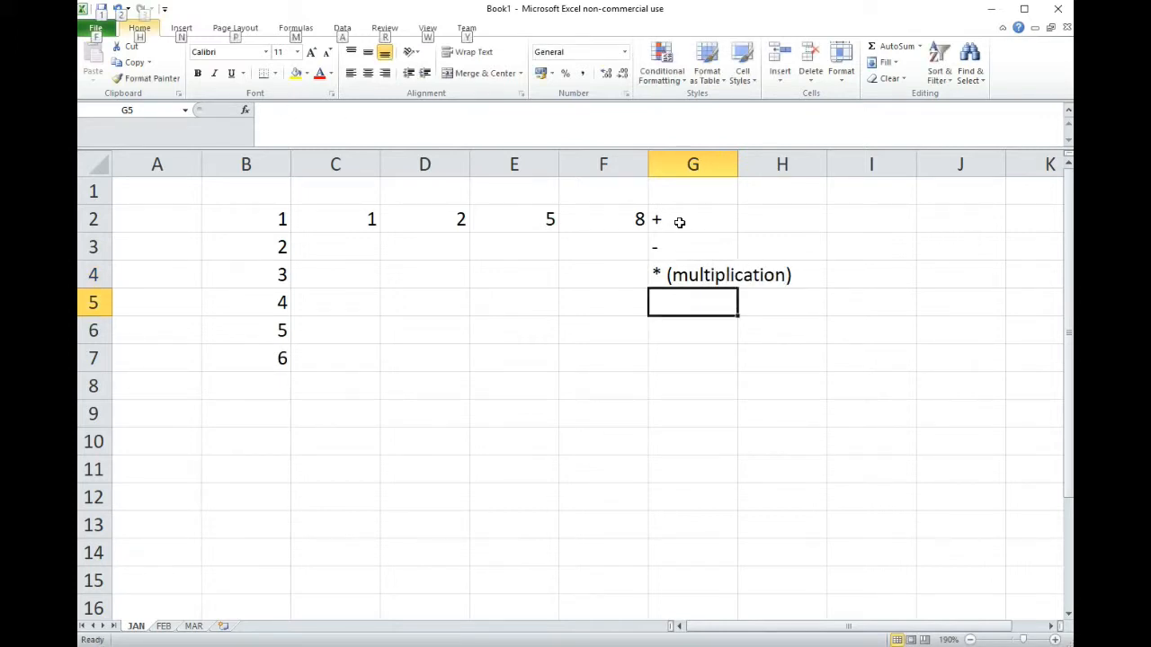
pyautogui.click(698, 350)
pyautogui.click(686, 305)
pyautogui.write('"/"')
pyautogui.press('Return')
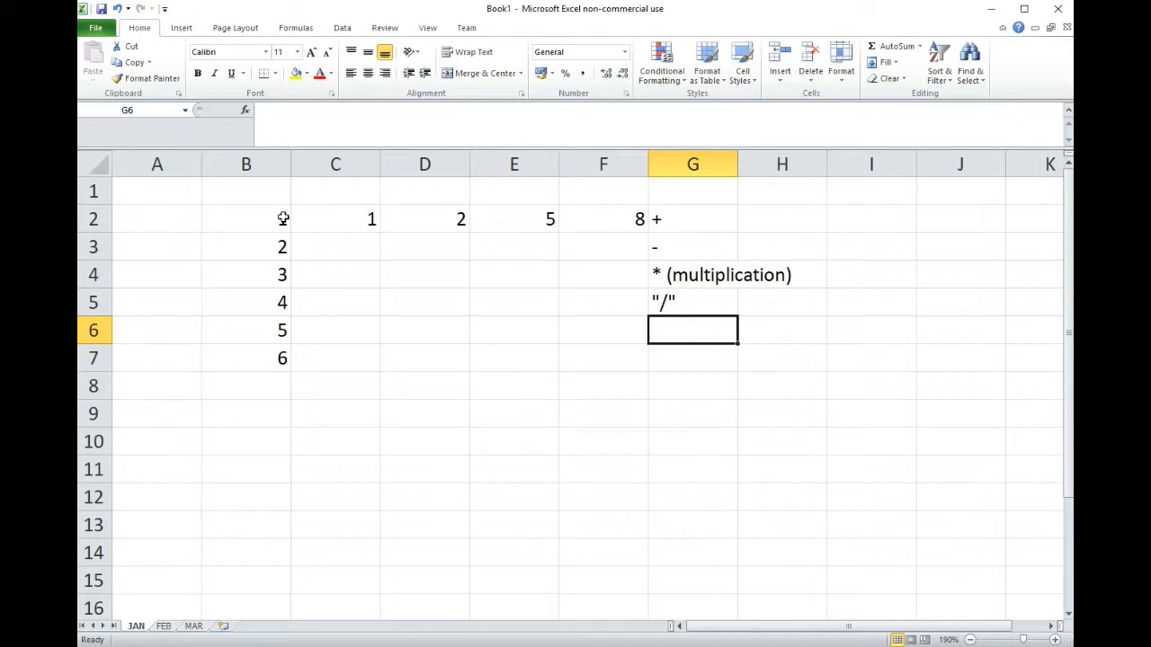
# Apply an outline border around the operator list in the range G2:H5
pyautogui.click(681, 218)
pyautogui.click(674, 249)
pyautogui.click(675, 277)
pyautogui.click(677, 302)
pyautogui.moveTo(680, 224); pyautogui.dragTo(758, 316)
pyautogui.rightClick(746, 271)
pyautogui.click(796, 469)
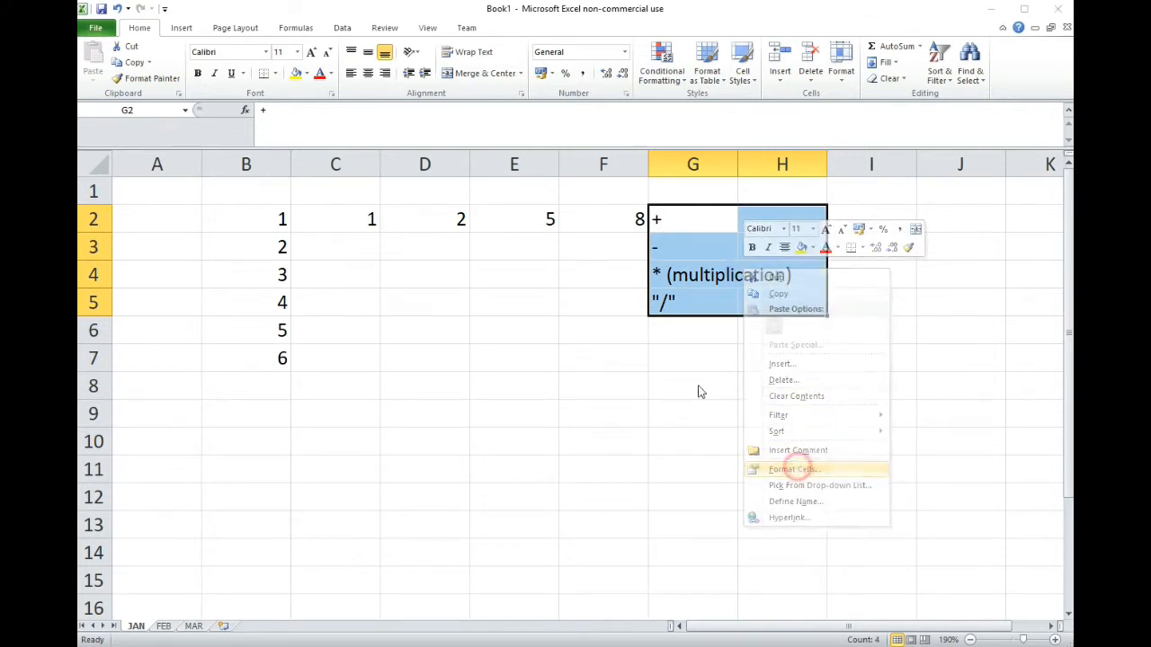
pyautogui.click(762, 323)
pyautogui.click(813, 364)
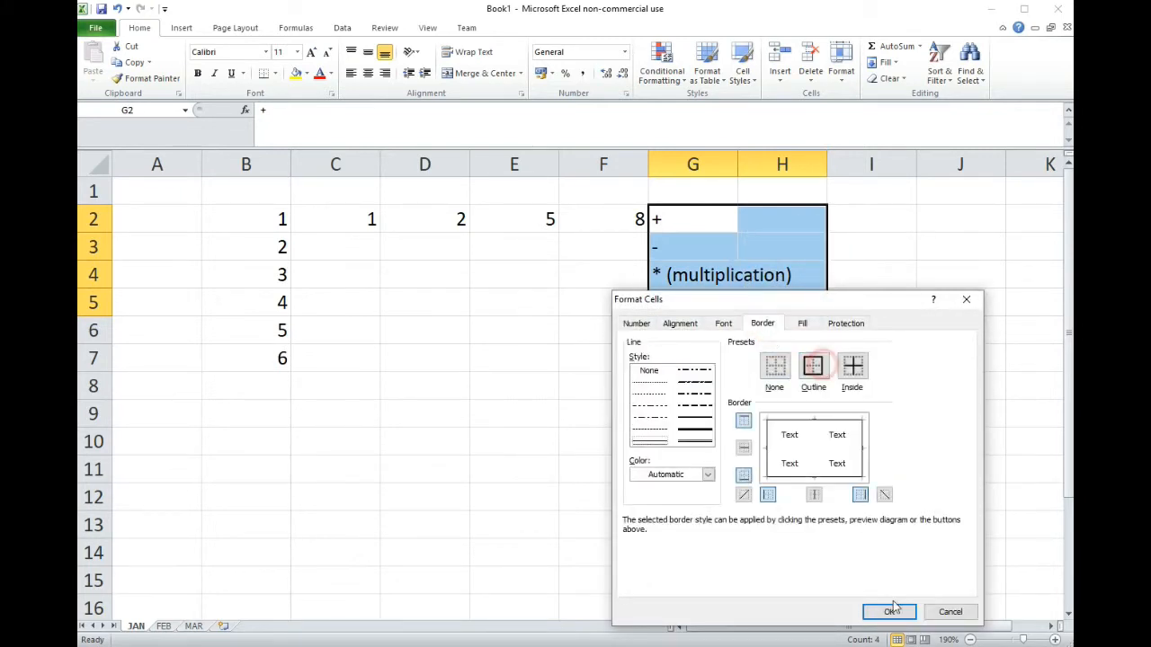
pyautogui.click(888, 611)
pyautogui.click(635, 385)
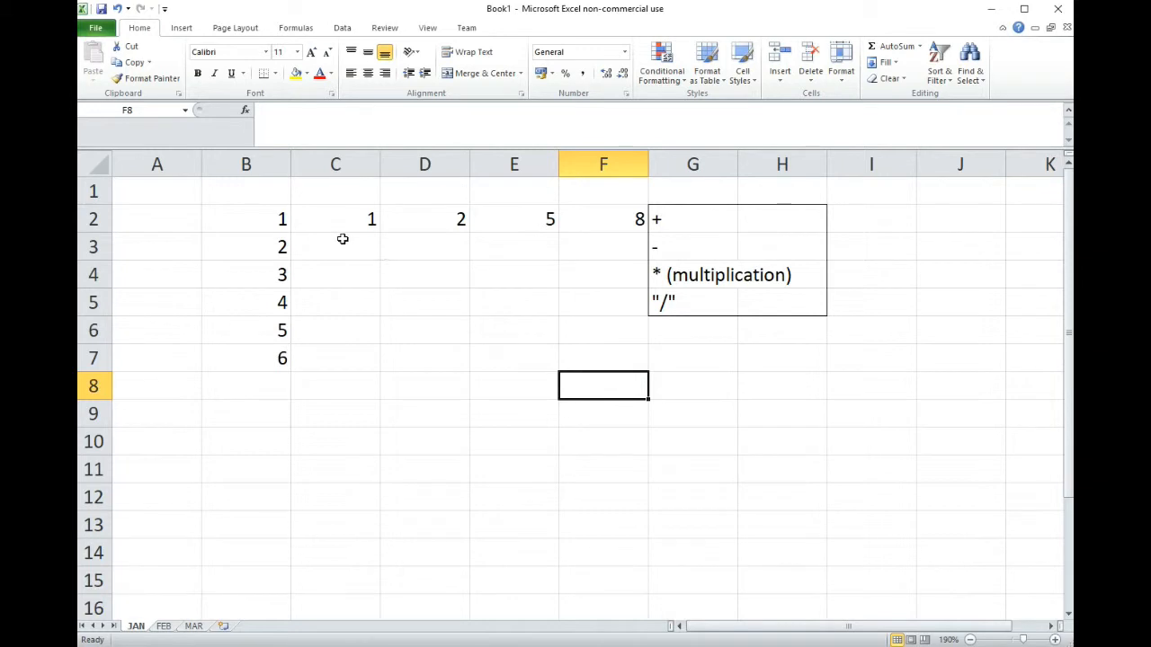
# Examine the cell reference formula in C2 and the source numbers in B2:B7
pyautogui.click(343, 220)
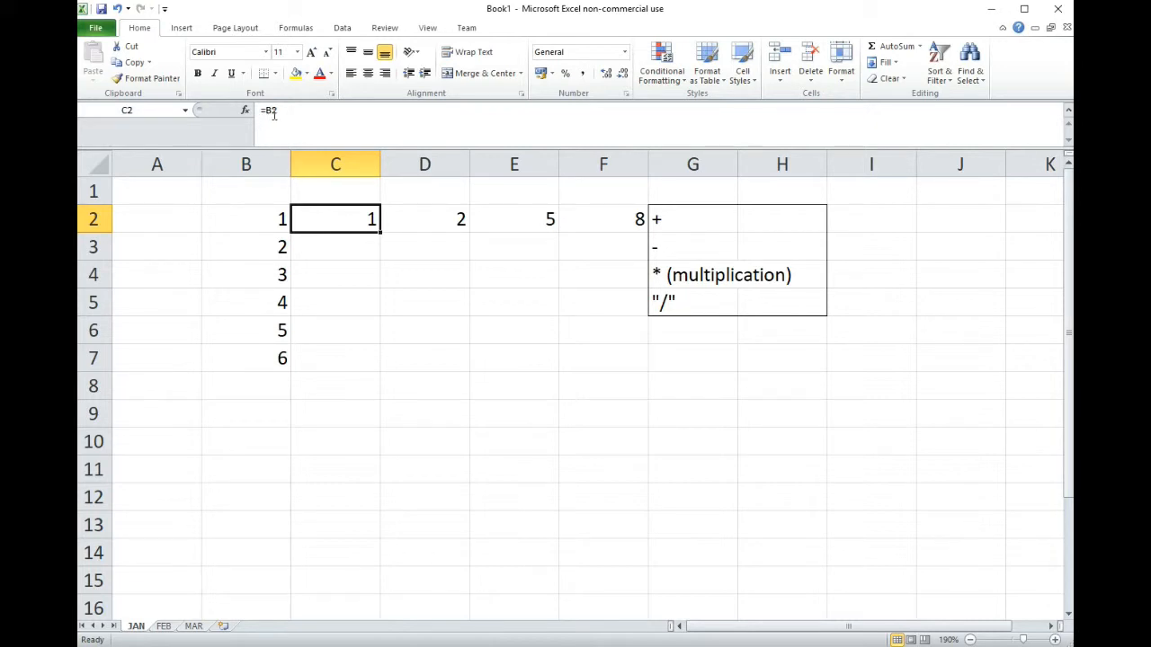
pyautogui.click(417, 219)
pyautogui.click(362, 246)
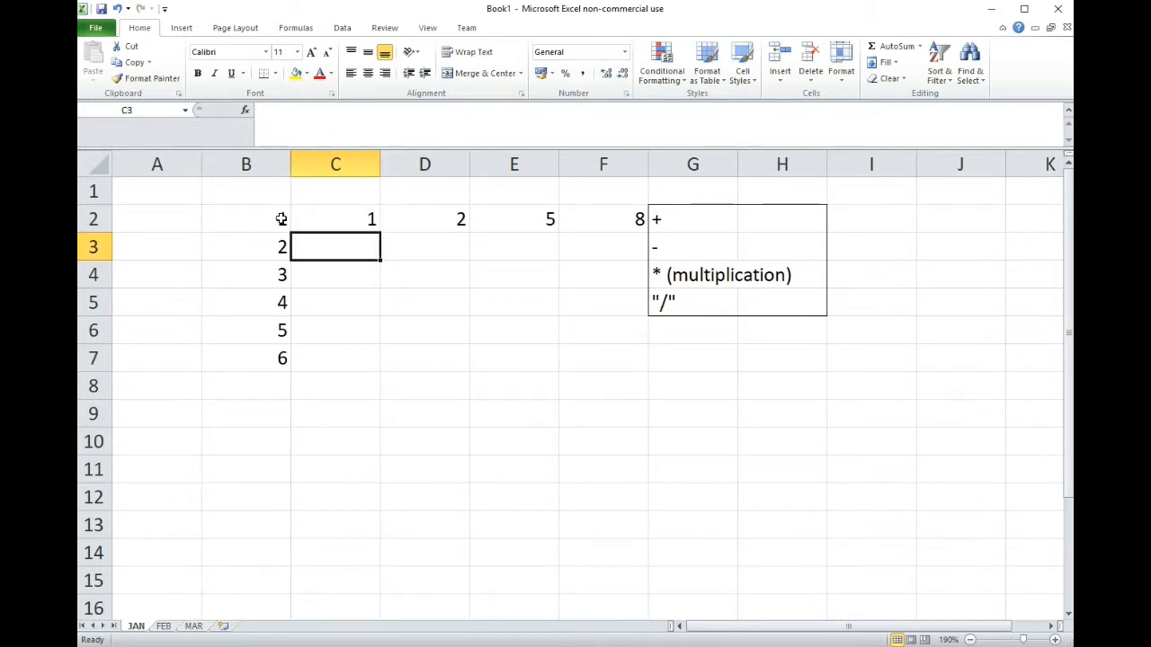
pyautogui.click(325, 219)
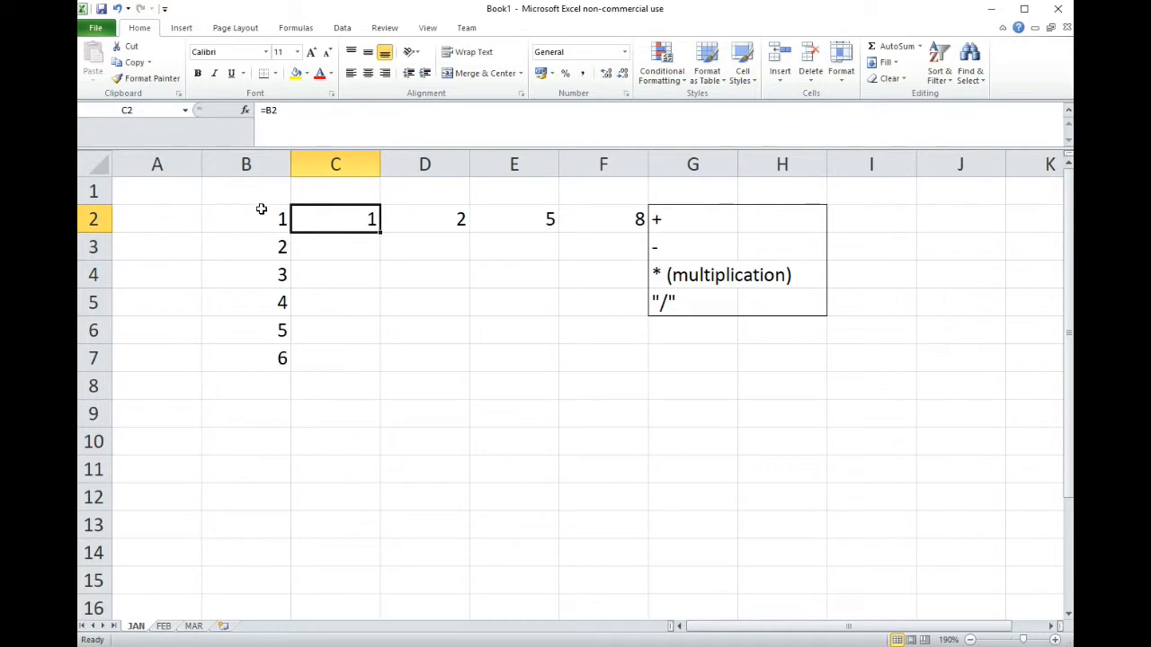
pyautogui.moveTo(266, 220); pyautogui.dragTo(268, 346)
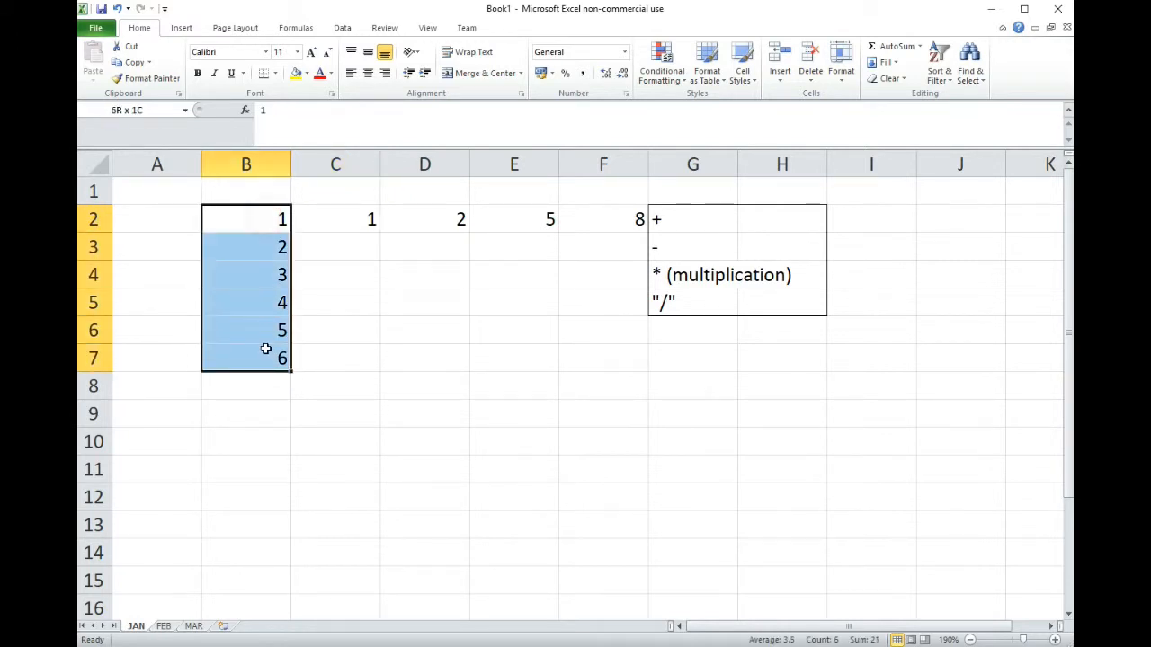
pyautogui.click(353, 225)
pyautogui.doubleClick(364, 220)
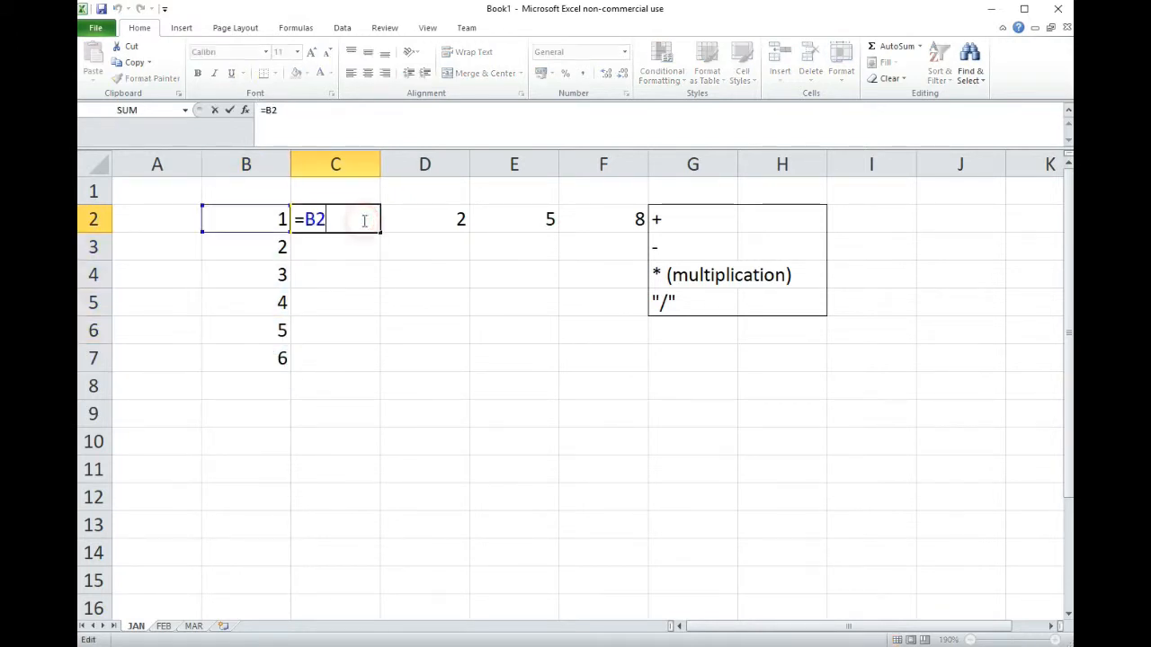
pyautogui.press('Return')
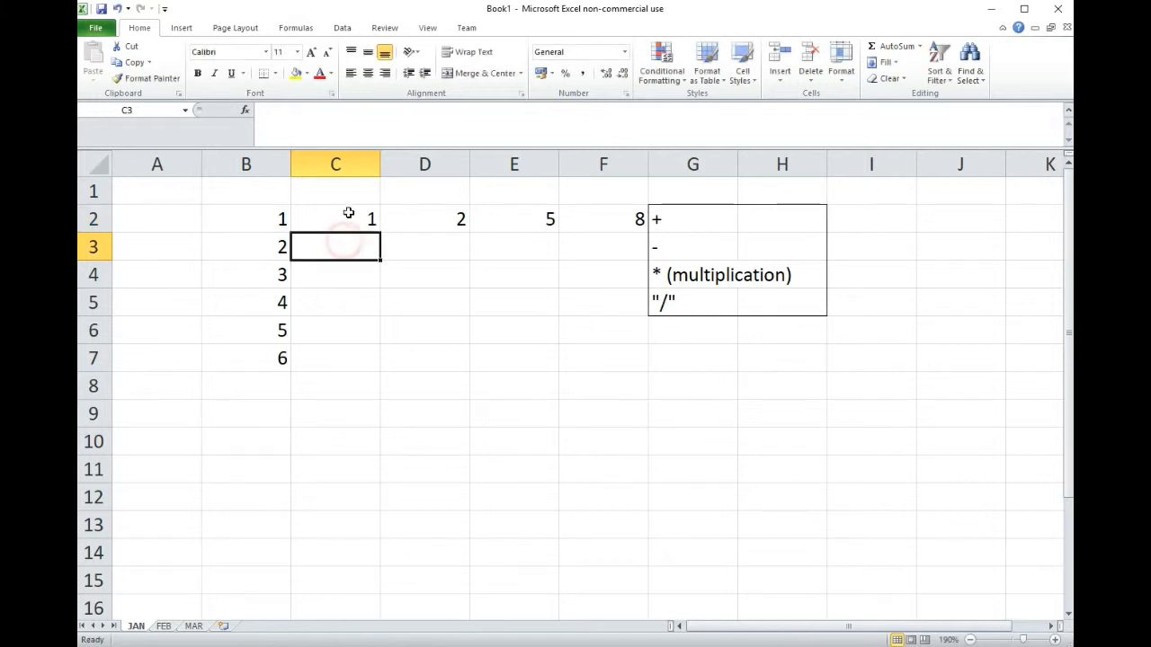
# Extend the formula in C2 to =B2*2 so it multiplies the referenced cell by 2
pyautogui.click(349, 218)
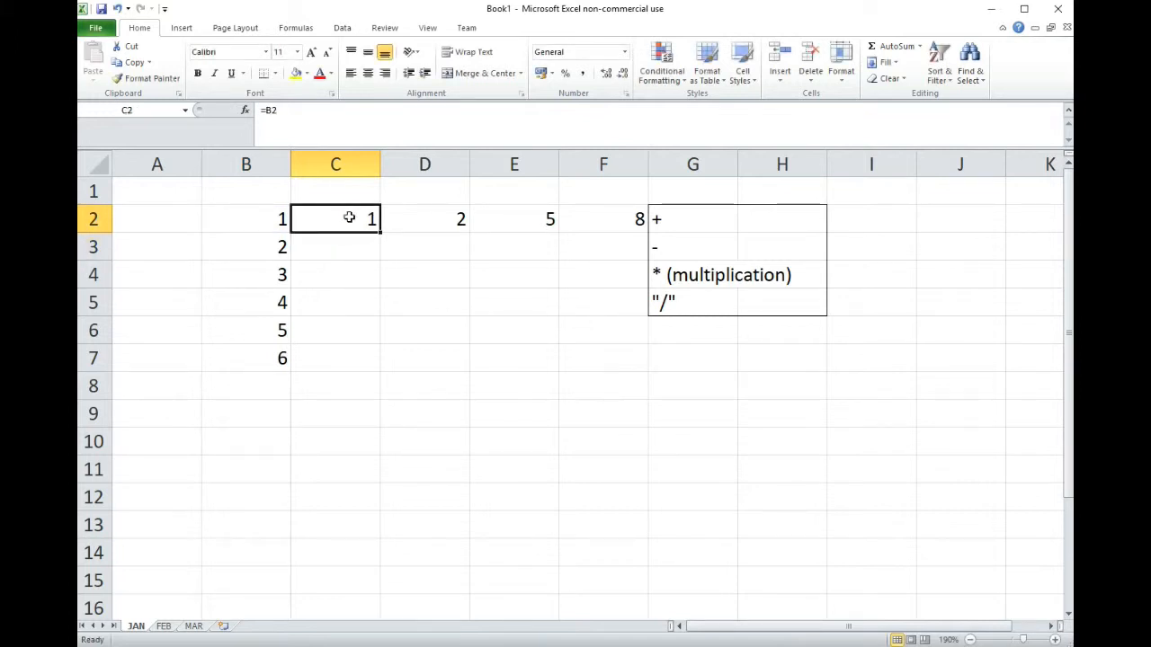
pyautogui.click(281, 111)
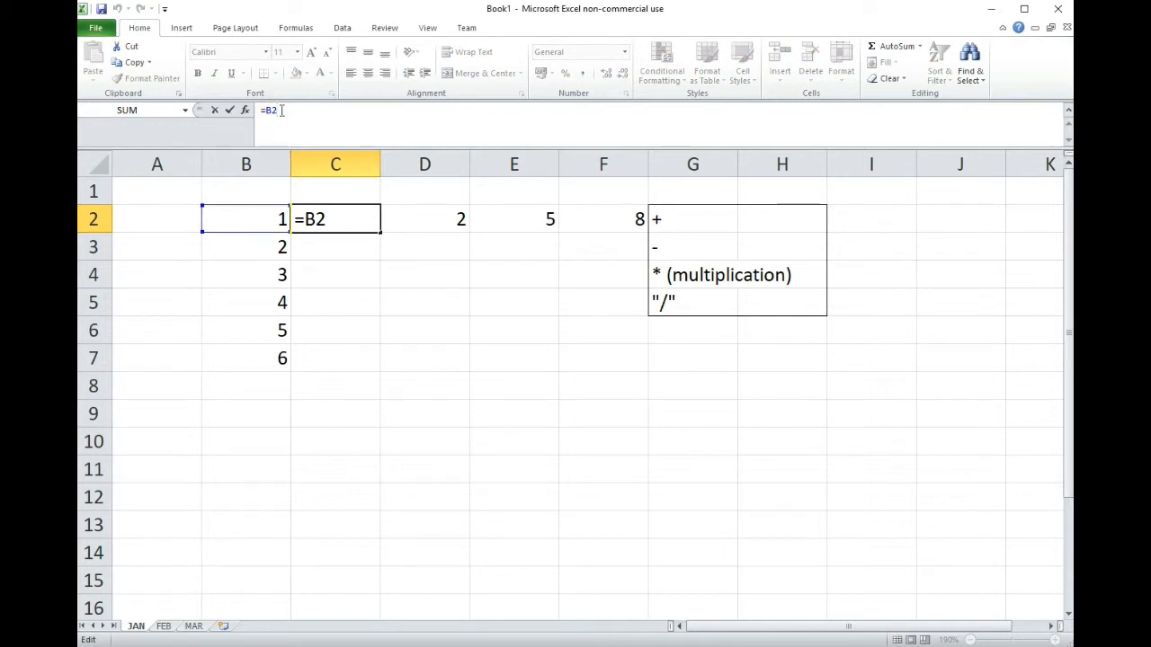
pyautogui.click(342, 218)
pyautogui.write('*2')
pyautogui.press('Return')
# Review the multiplication formula in C2 and the range of numbers B2:B7 it should apply to
pyautogui.click(362, 218)
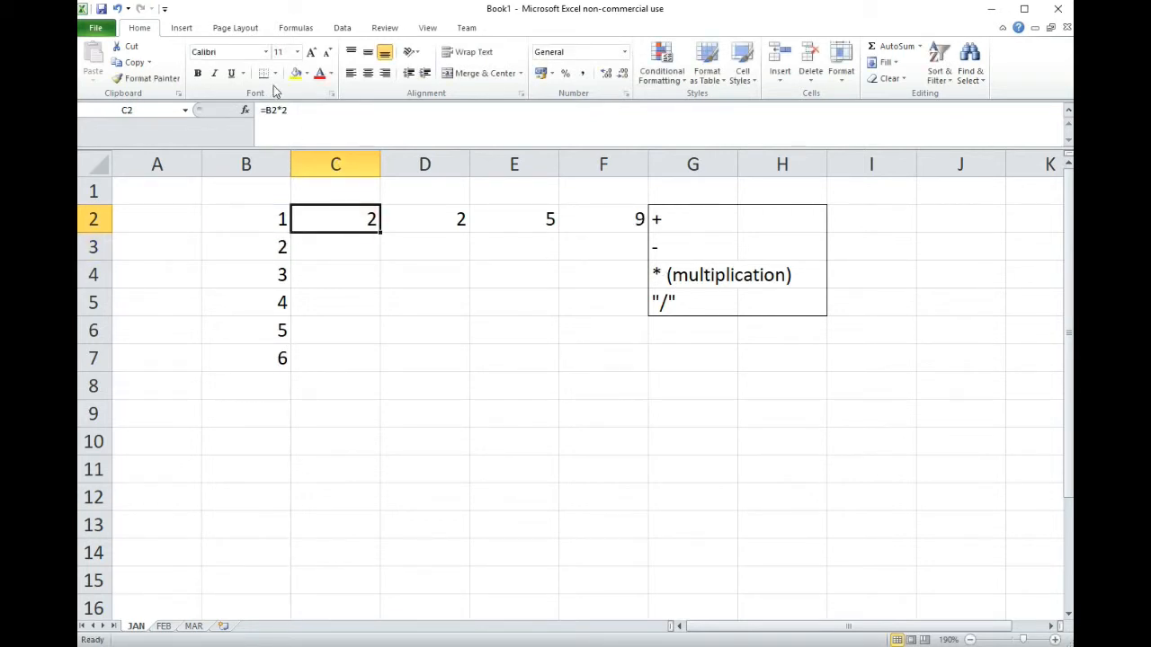
pyautogui.tripleClick(293, 114)
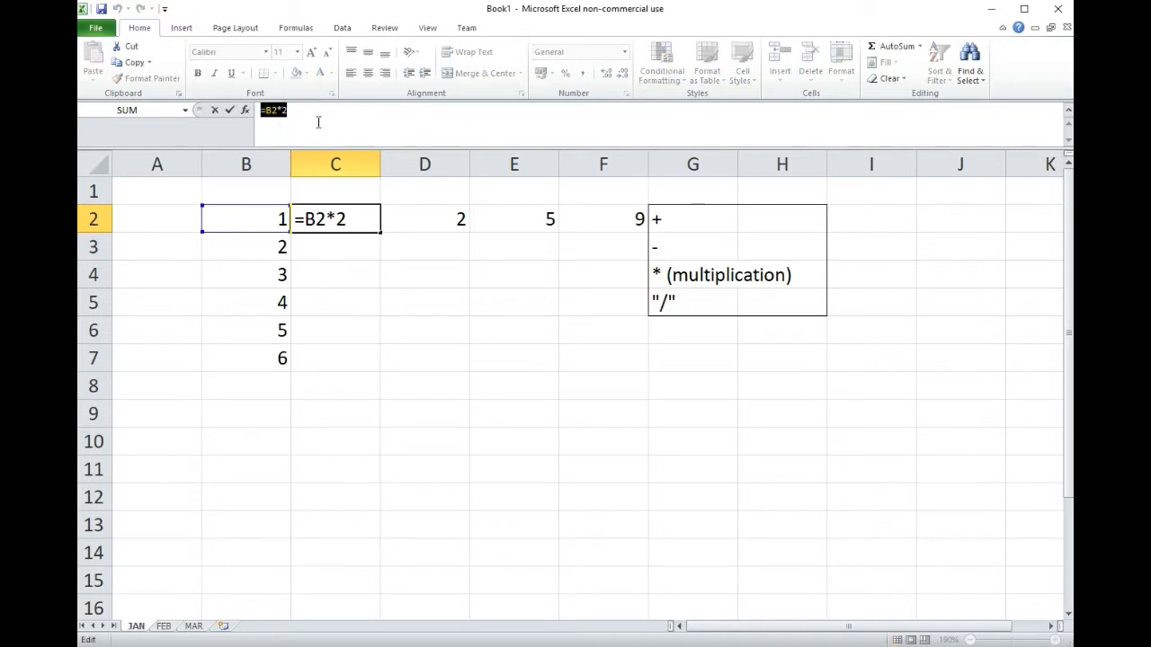
pyautogui.press('Return')
pyautogui.click(348, 218)
pyautogui.doubleClick(349, 219)
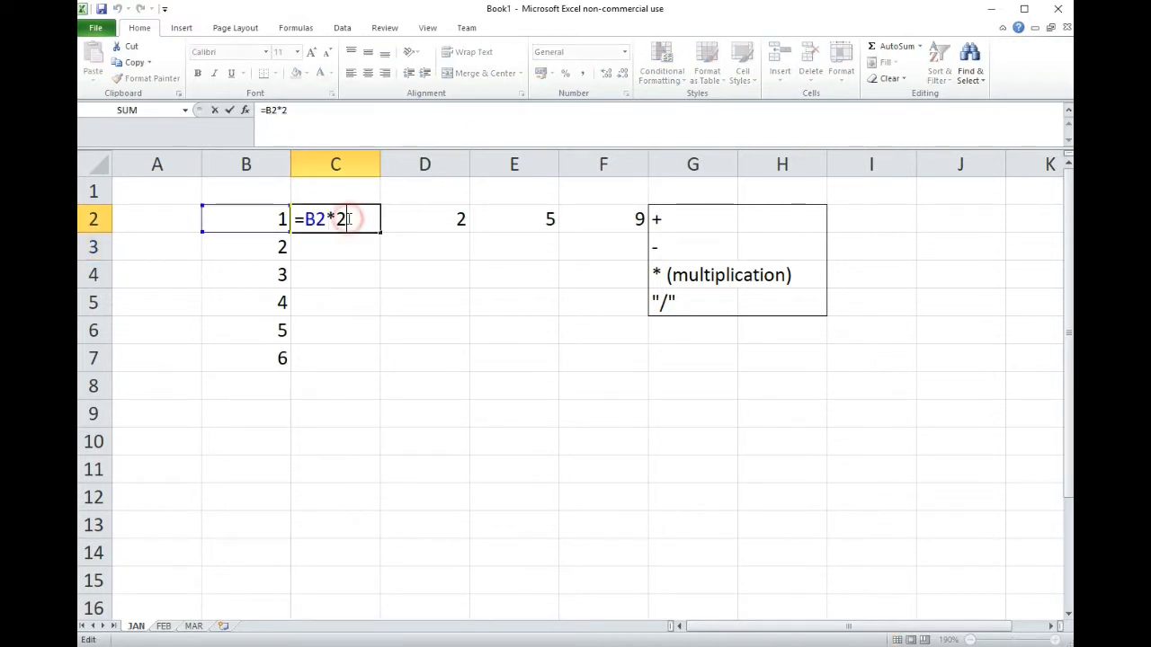
pyautogui.press('Return')
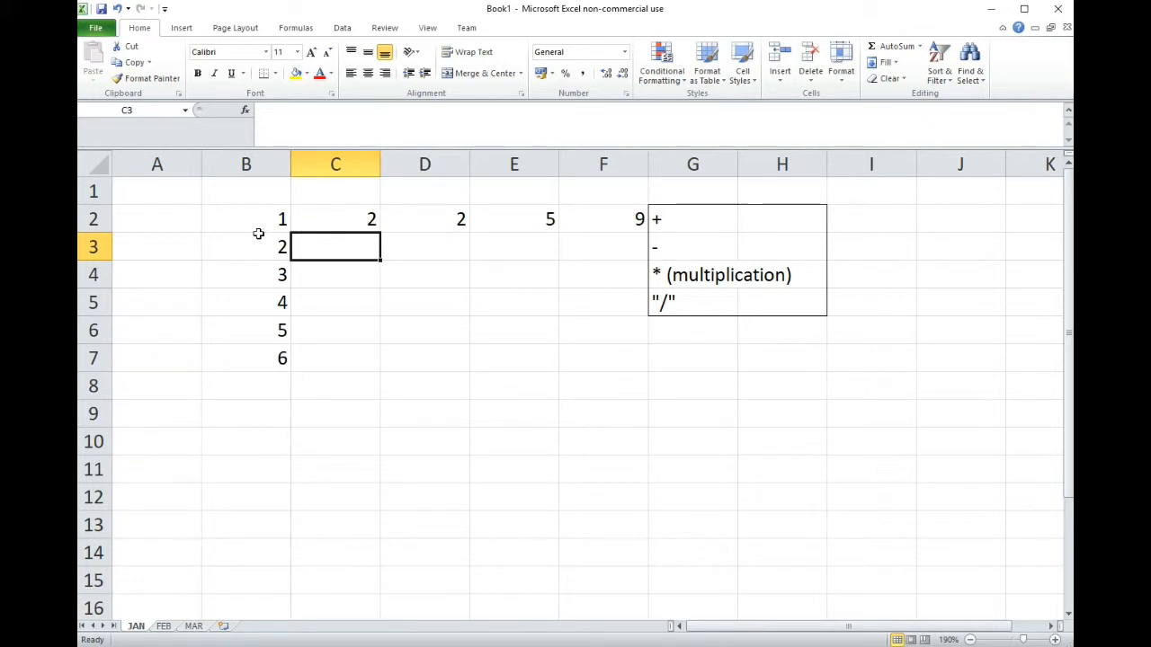
pyautogui.moveTo(267, 219); pyautogui.dragTo(288, 360)
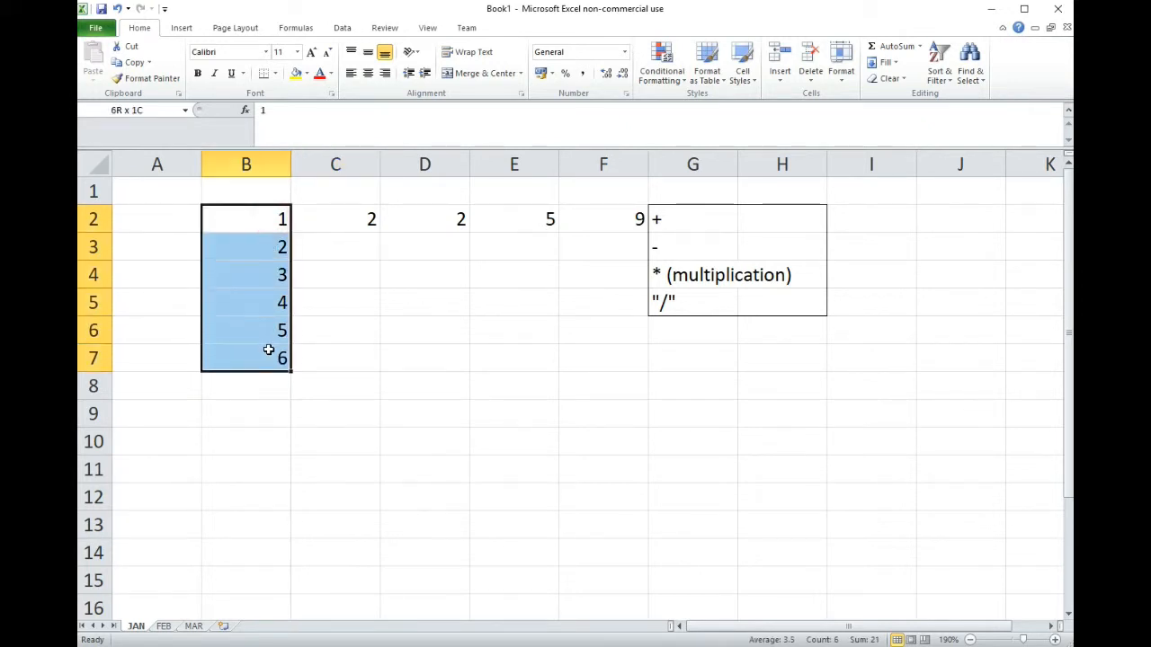
# Enter the formulas =b3*2 in C3 and =b4*2 in C4 manually, and clear both cells again
pyautogui.click(345, 246)
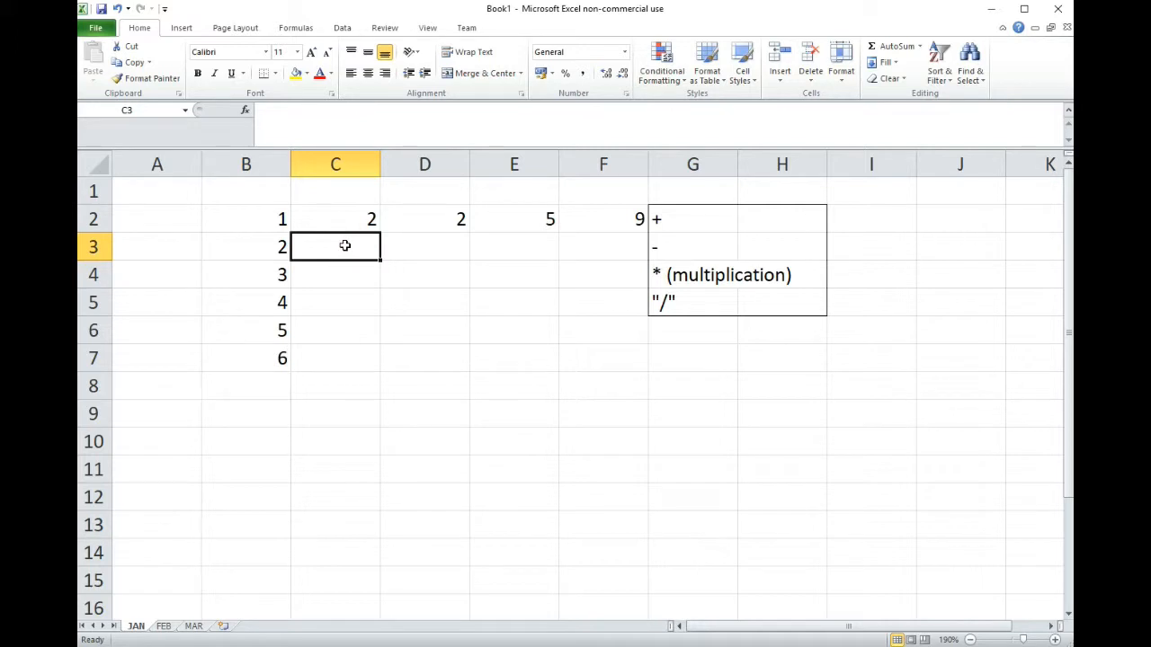
pyautogui.write('=b3*2')
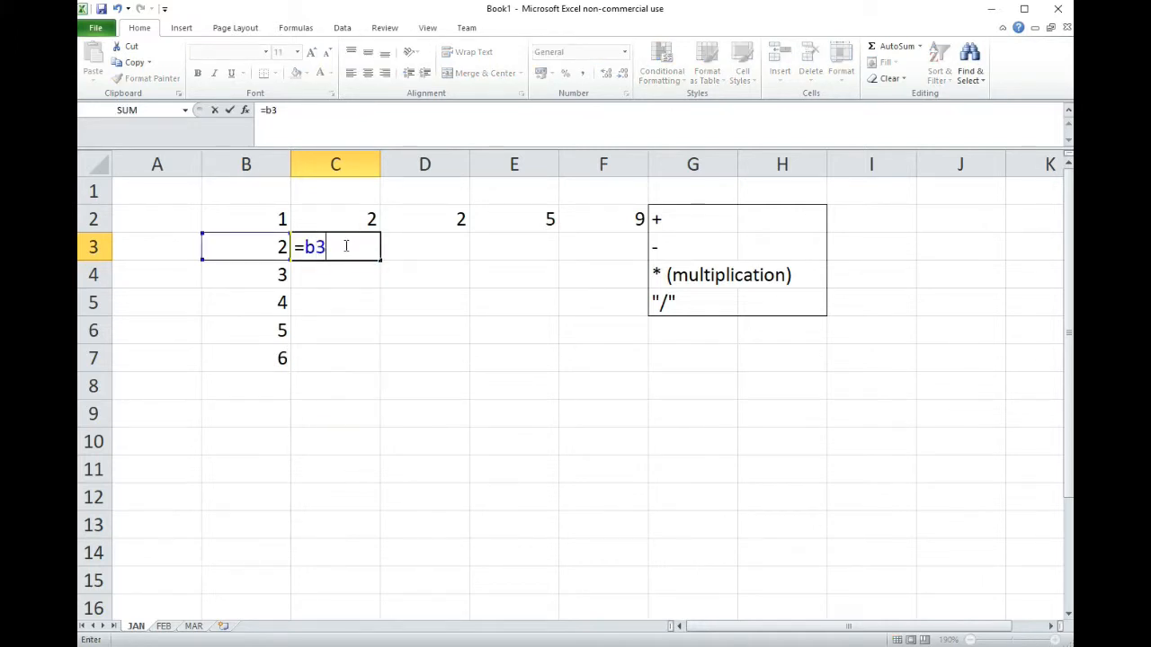
pyautogui.press('Return')
pyautogui.write('=b4*2')
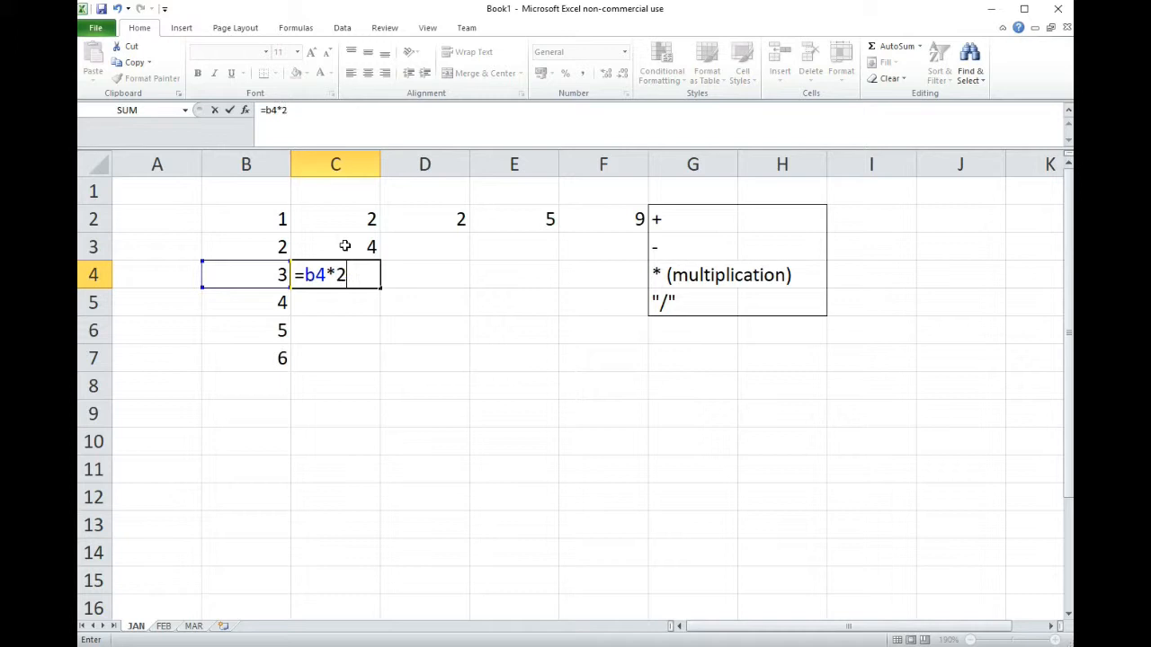
pyautogui.press('Return')
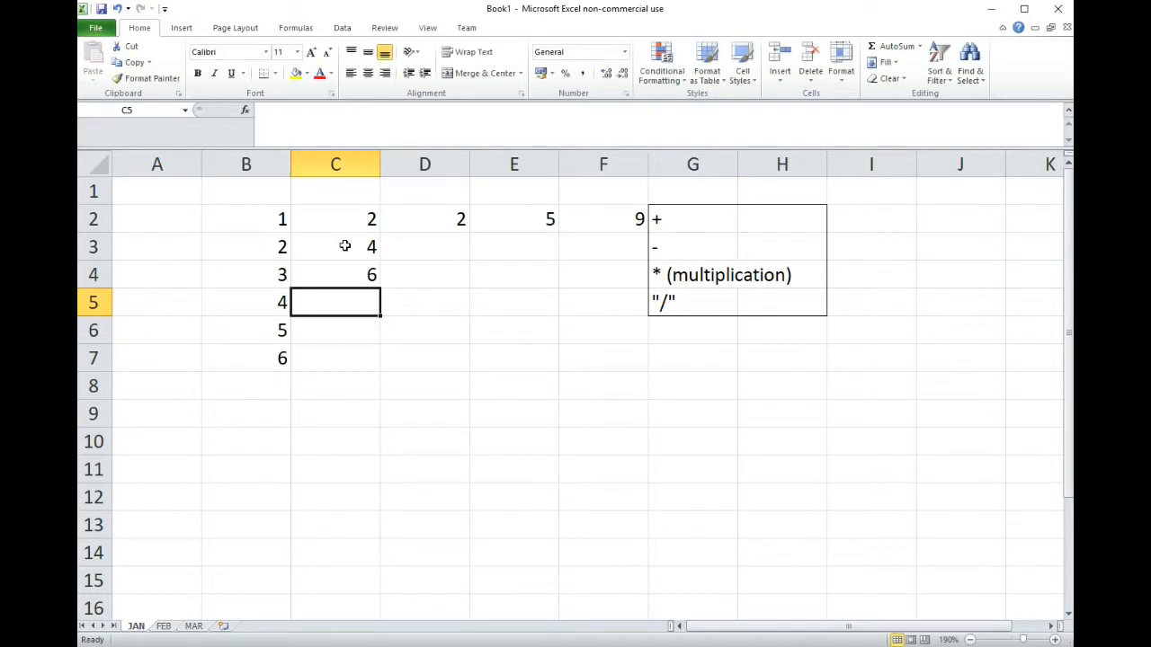
pyautogui.moveTo(345, 245); pyautogui.dragTo(349, 270)
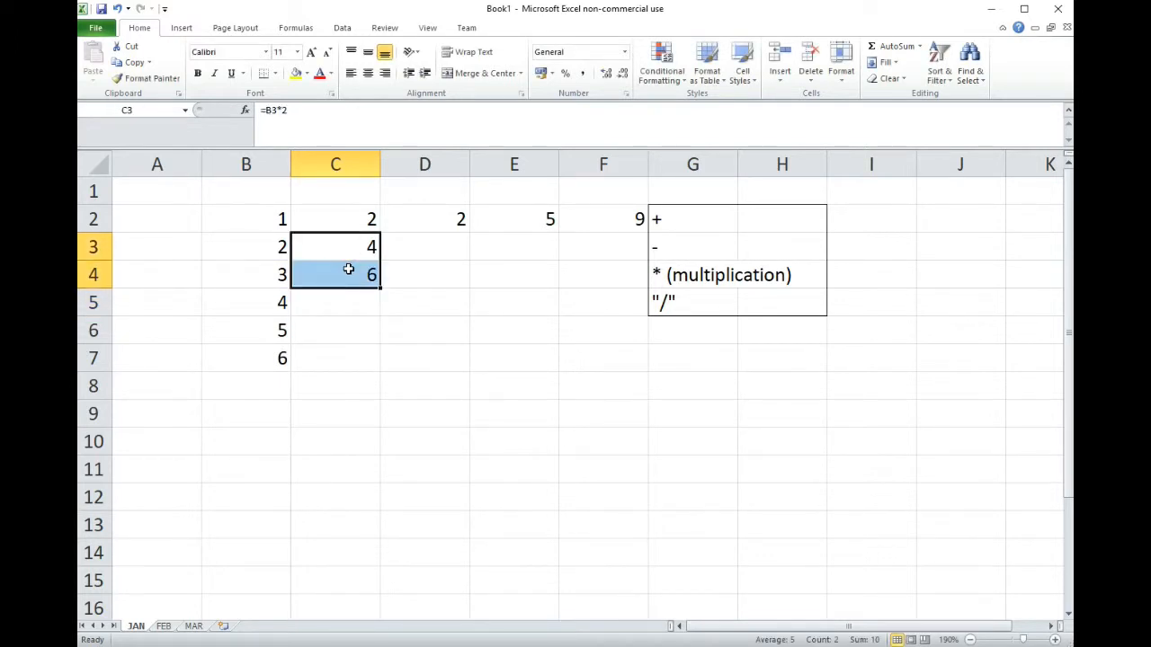
pyautogui.press('Delete')
# Copy the C2 formula down through C7 with the fill handle
pyautogui.click(359, 218)
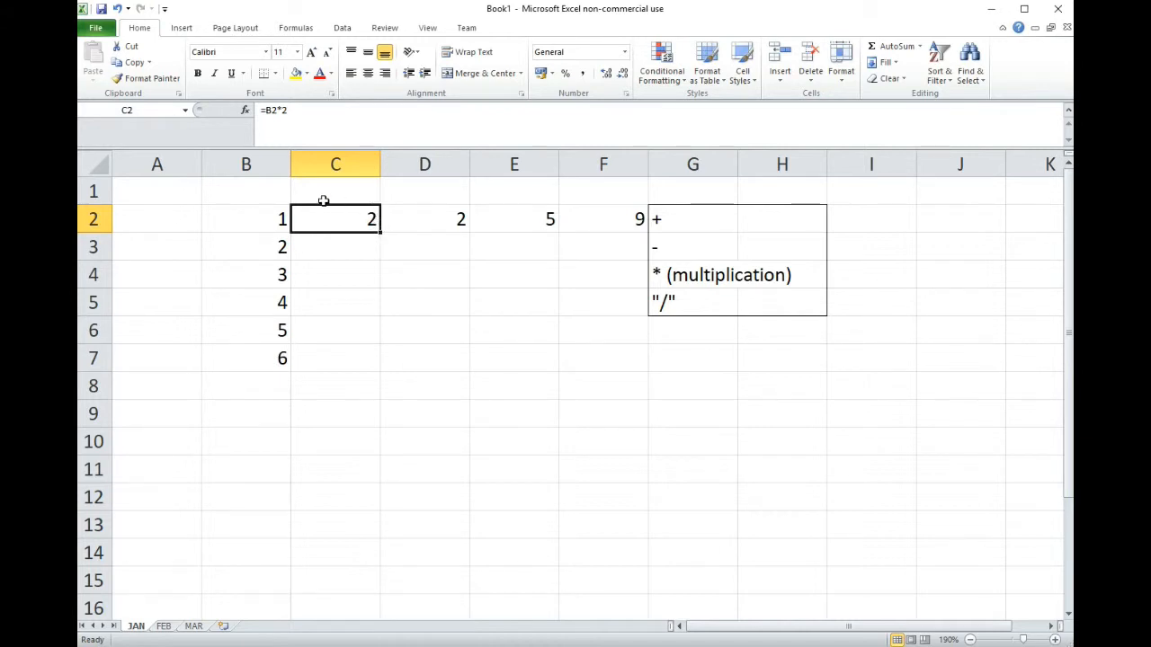
pyautogui.click(379, 232)
pyautogui.rightClick(379, 232)
pyautogui.click(379, 232)
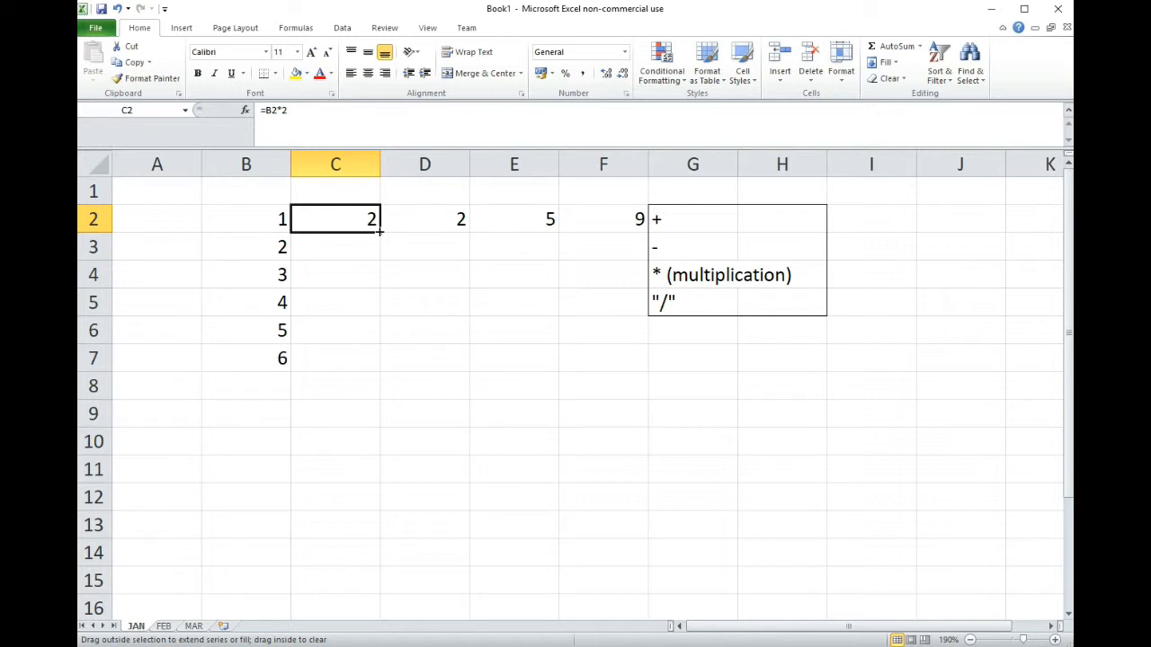
pyautogui.moveTo(379, 245); pyautogui.dragTo(372, 367)
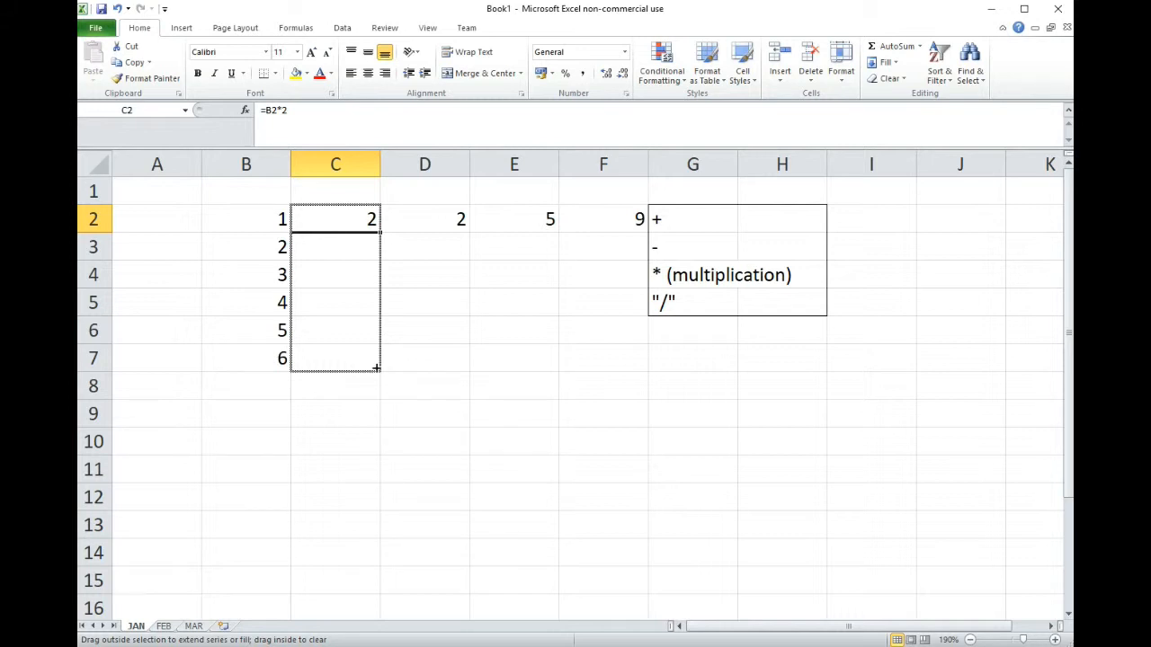
pyautogui.moveTo(376, 368); pyautogui.dragTo(379, 371)
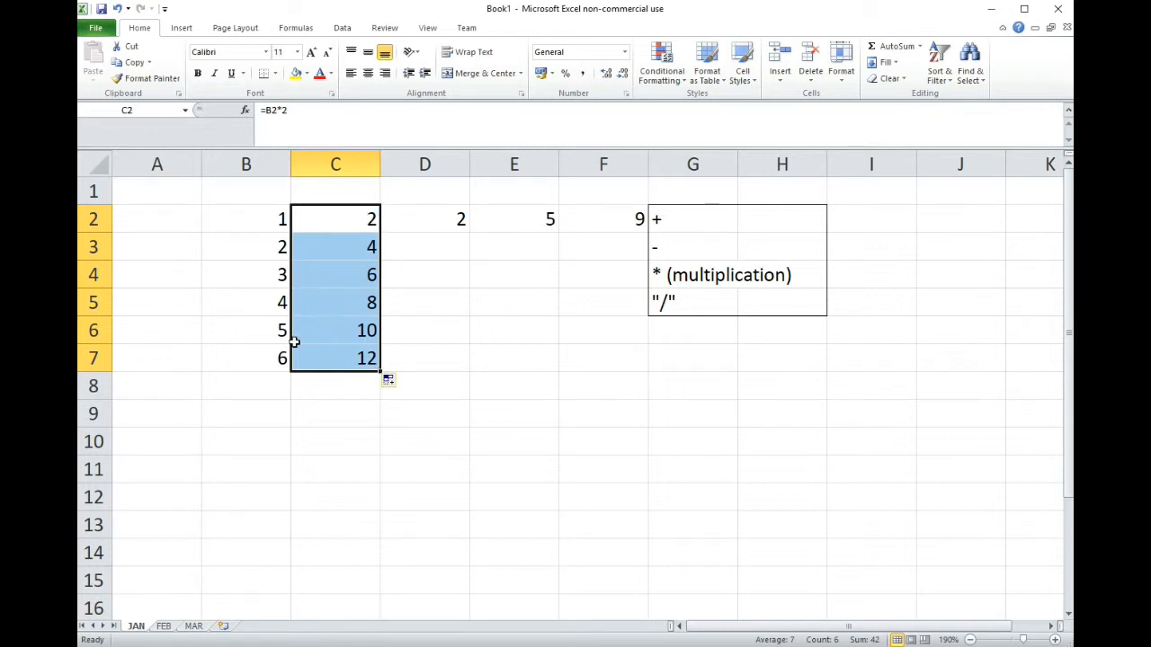
# Inspect the formulas in C2, C3 and C4 to compare which column B cell each one references
pyautogui.click(356, 218)
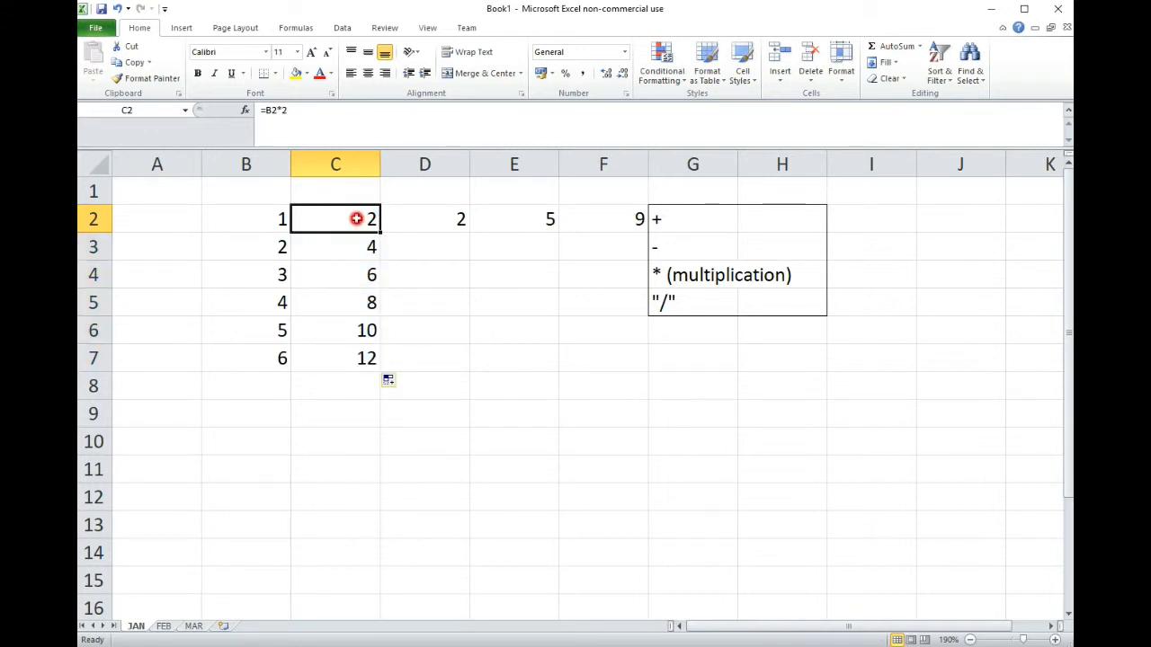
pyautogui.click(273, 109)
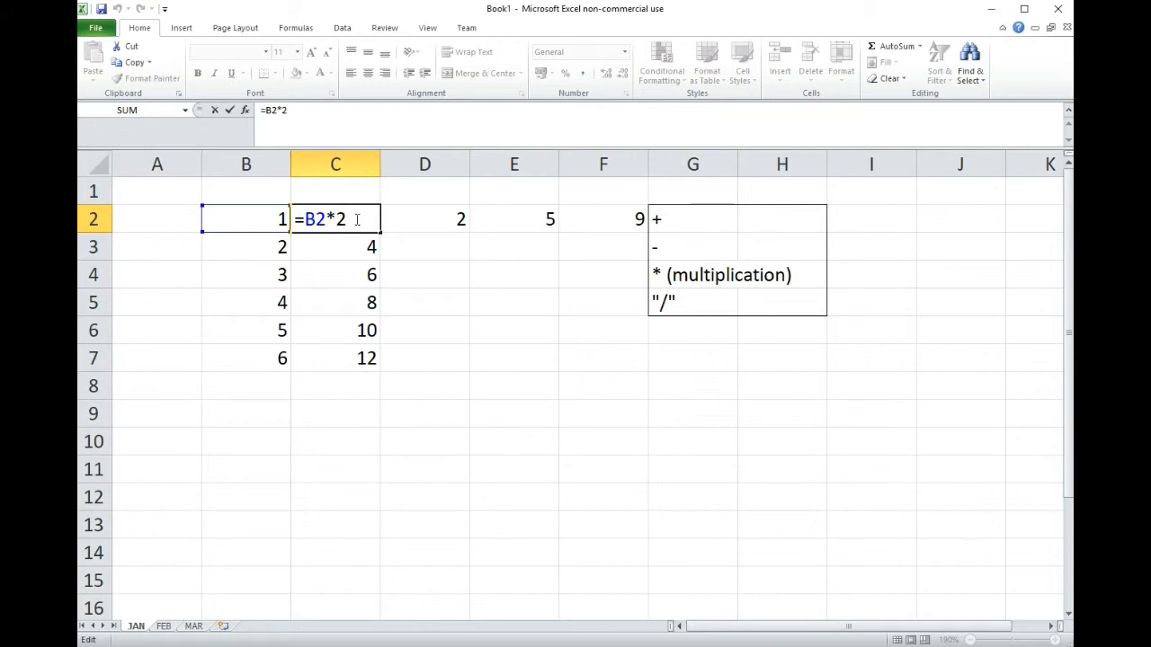
pyautogui.press('Return')
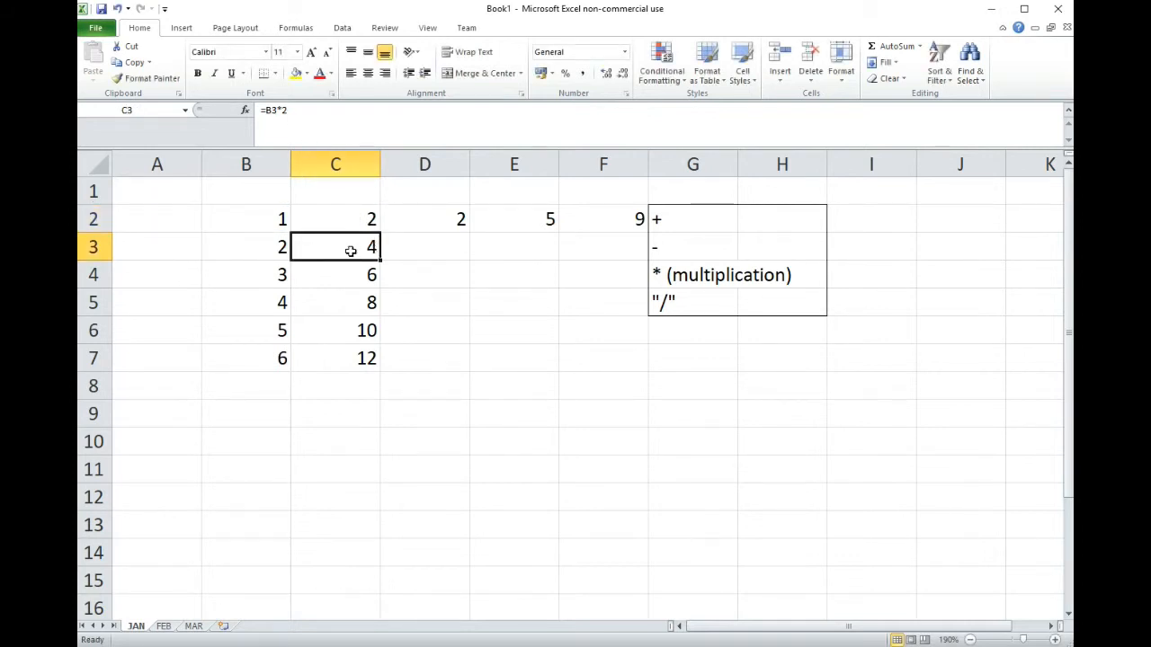
pyautogui.moveTo(293, 111); pyautogui.dragTo(264, 111)
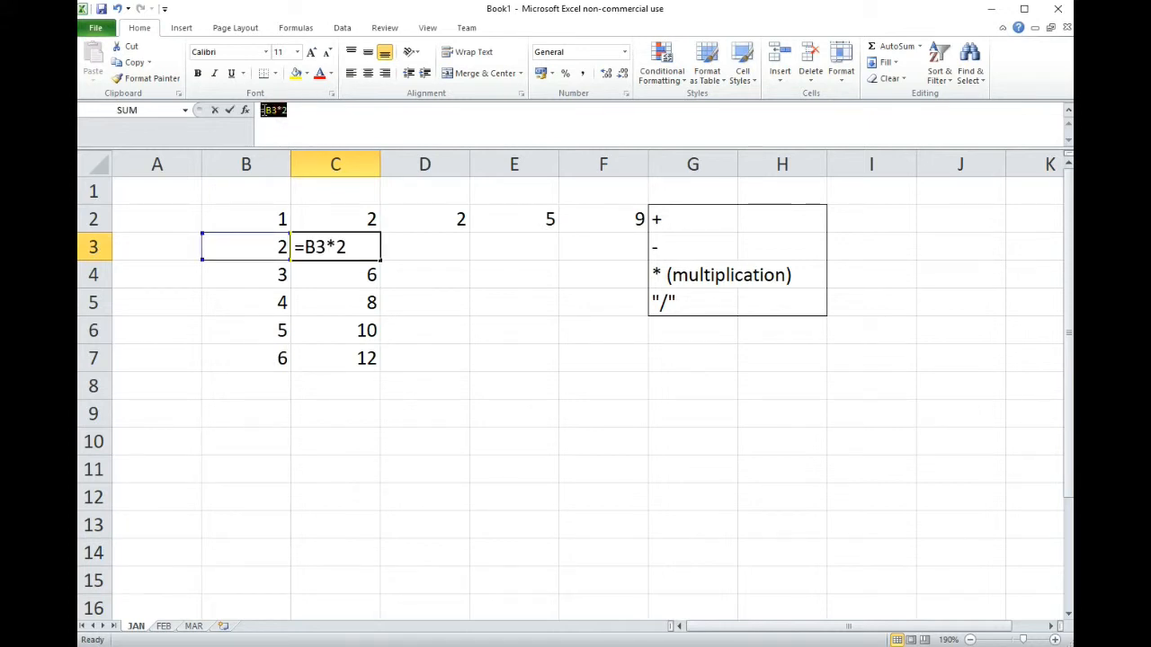
pyautogui.press('Return')
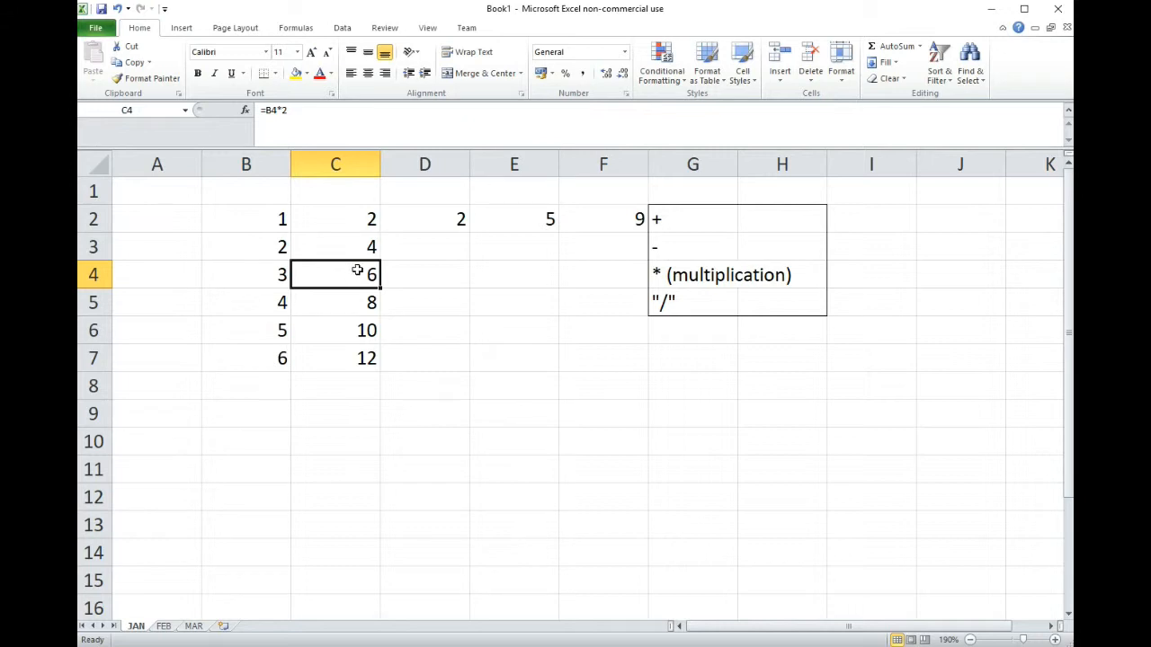
pyautogui.click(291, 109)
pyautogui.moveTo(291, 109); pyautogui.dragTo(259, 110)
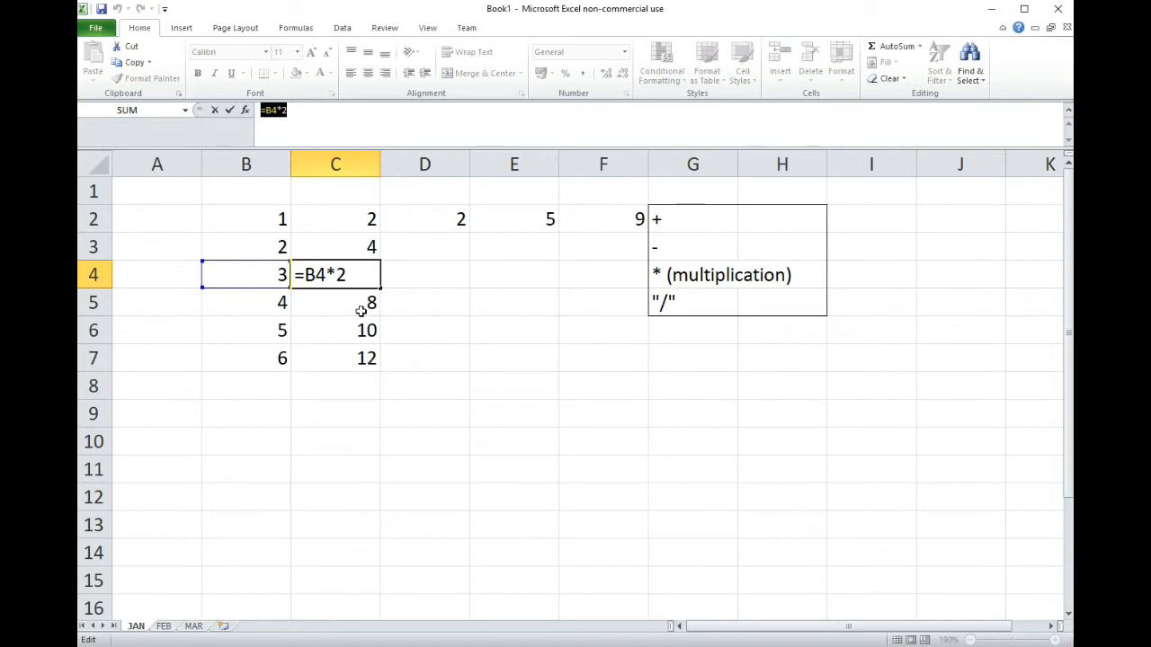
pyautogui.press('Return')
# Clear the copied formulas from the range C3:C7, keeping the one in C2
pyautogui.click(366, 227)
pyautogui.moveTo(360, 244); pyautogui.dragTo(358, 358)
pyautogui.press('Delete')
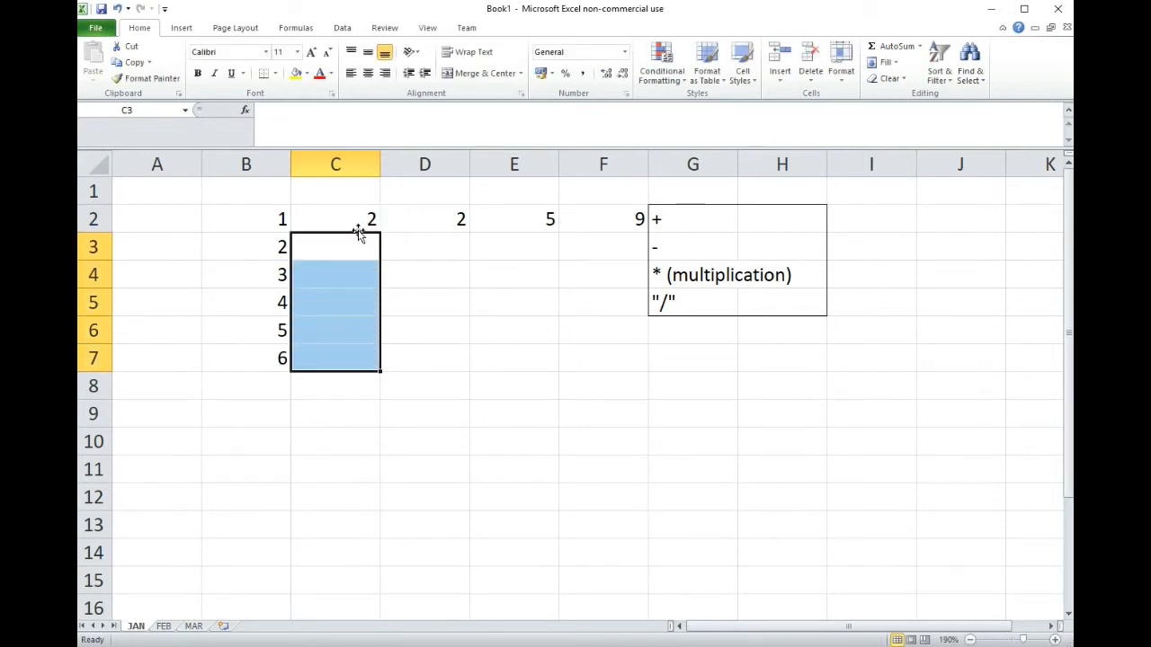
# Fill the multiplication formula from C2 down to C7 again, covering every row with a number in column B
pyautogui.click(367, 226)
pyautogui.moveTo(379, 233); pyautogui.dragTo(379, 232)
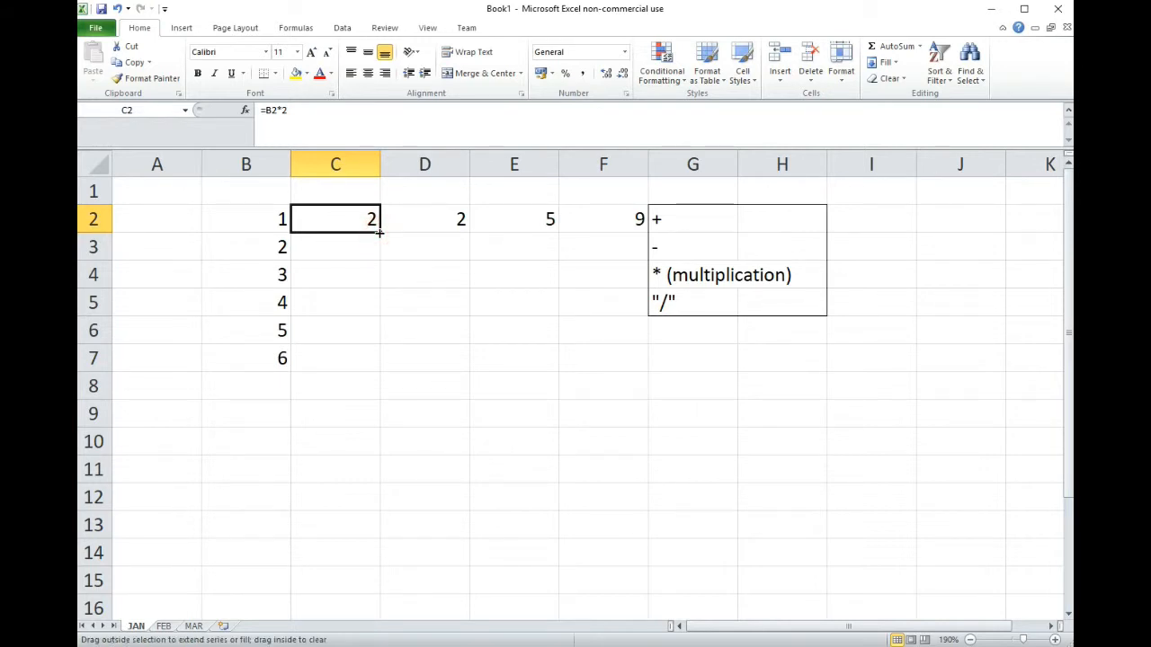
pyautogui.moveTo(380, 244); pyautogui.dragTo(370, 362)
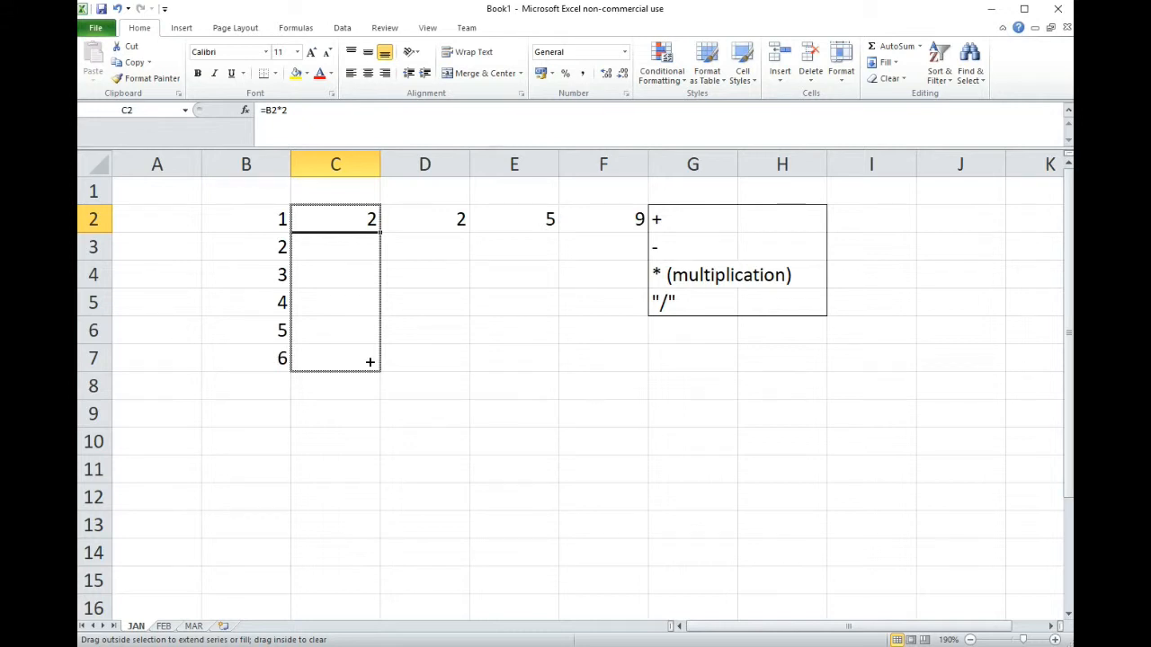
pyautogui.moveTo(369, 362); pyautogui.dragTo(369, 361)
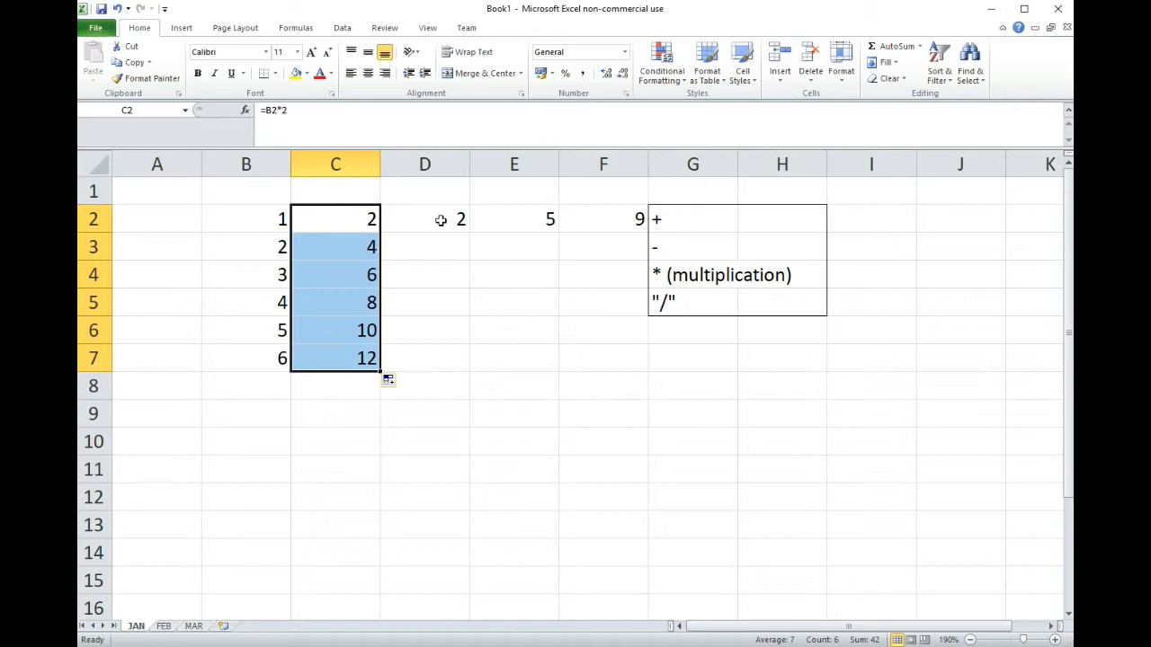
pyautogui.click(438, 315)
pyautogui.click(342, 226)
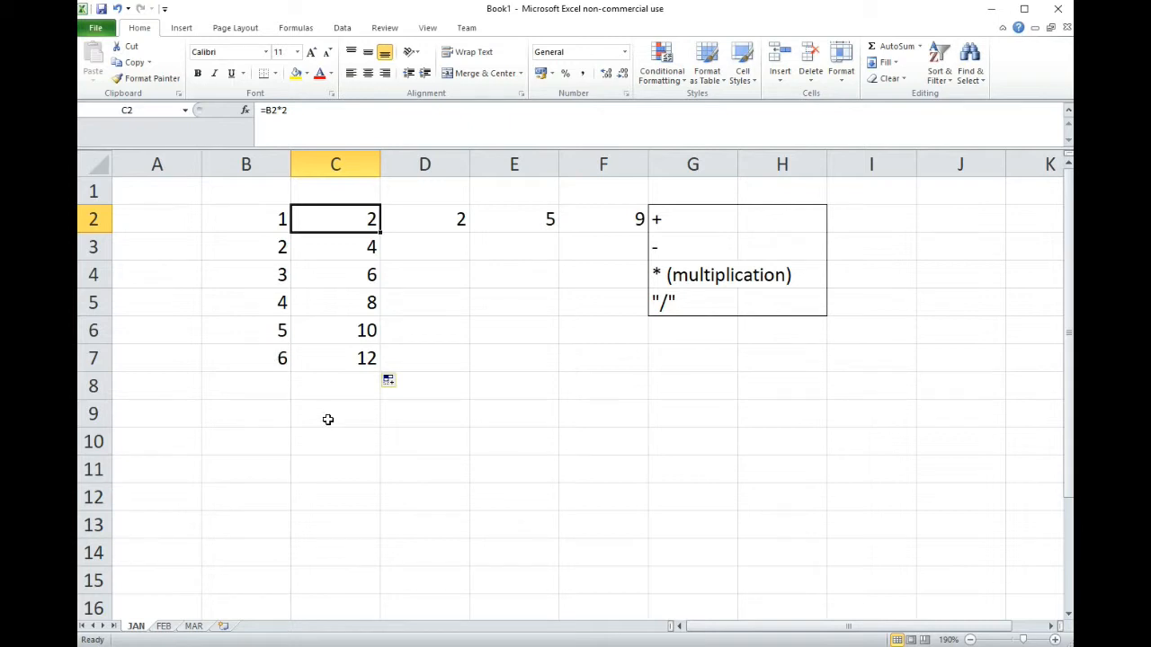
# Enter the label SUM in cell B9 below the number columns
pyautogui.click(275, 418)
pyautogui.write('SUM')
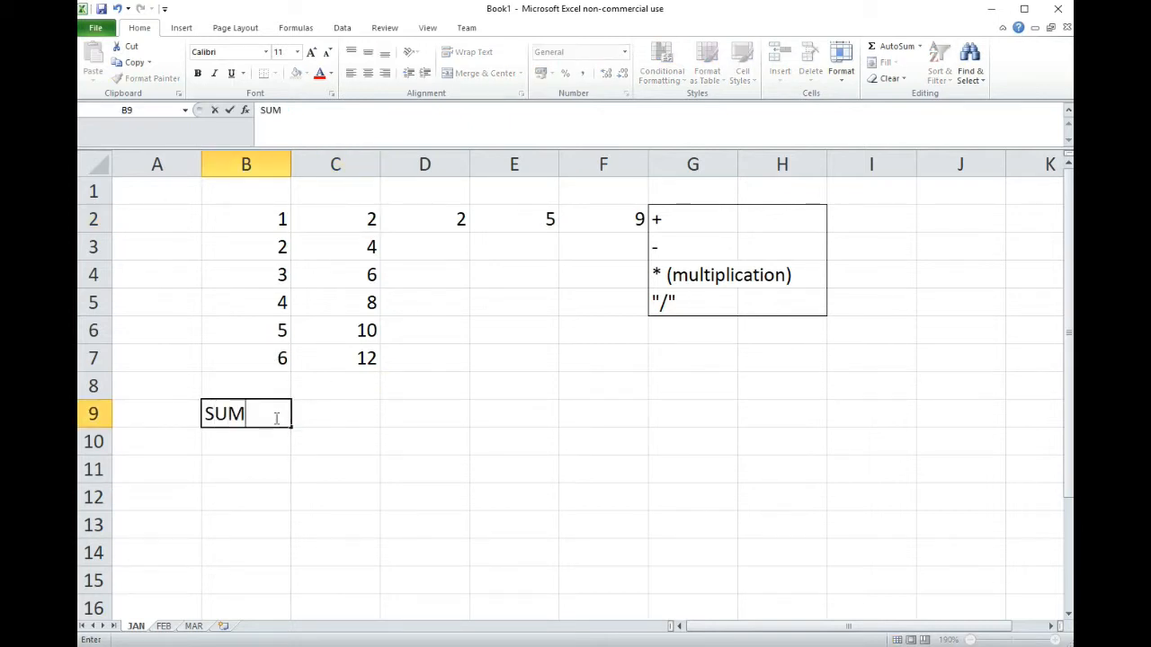
pyautogui.press('Return')
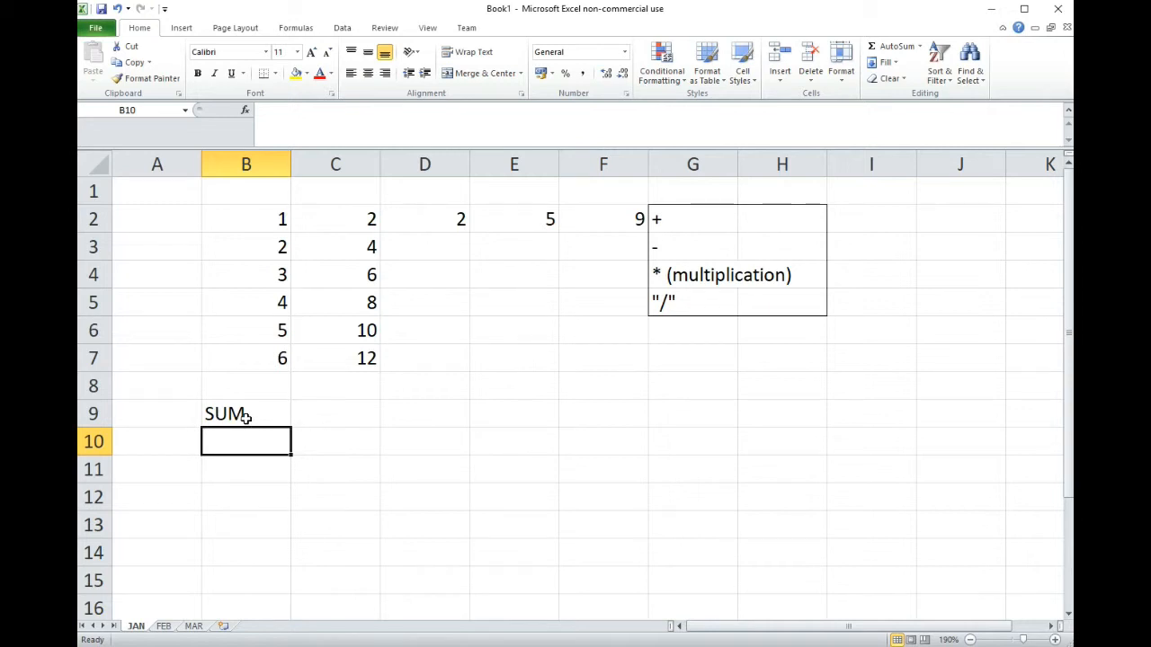
# Enter the labels PRODUCT in B10 and AVERAGE in B11, and make the labels in B9:B11 bold
pyautogui.write('PRODUCT')
pyautogui.press('Return')
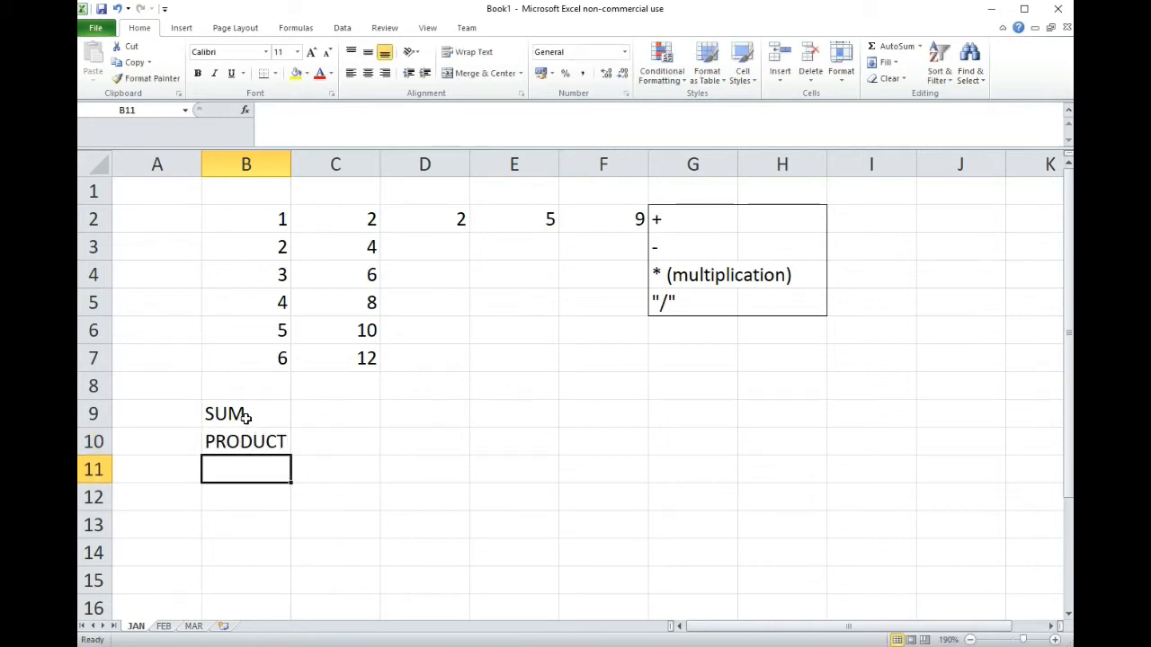
pyautogui.write('AVERAGE')
pyautogui.press('Return')
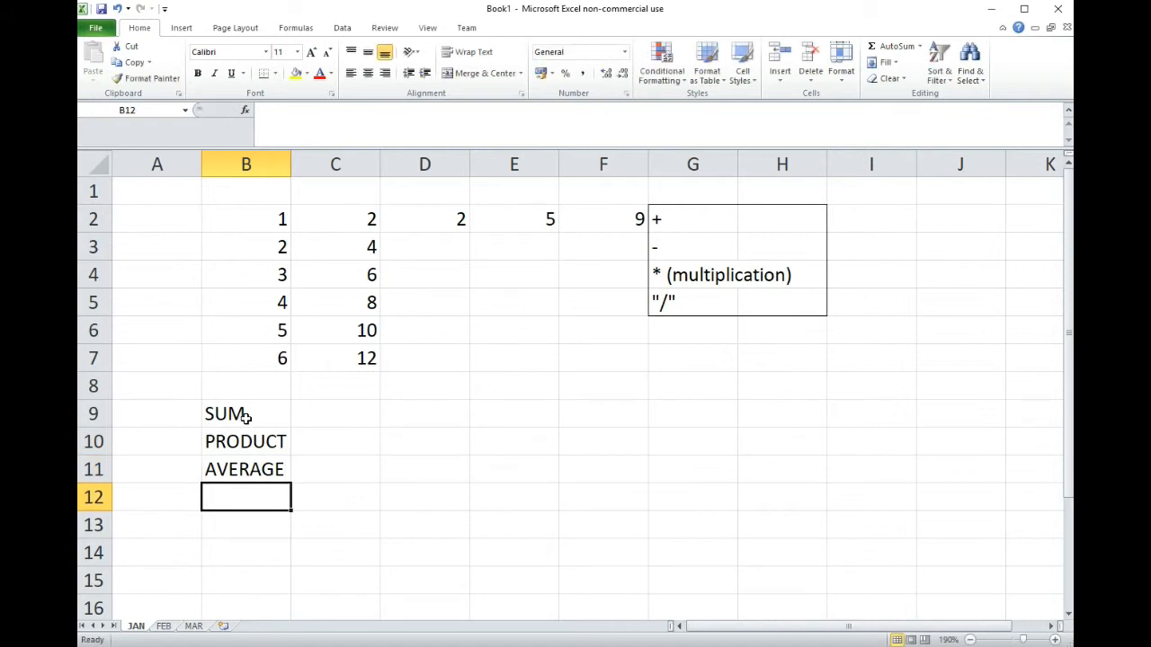
pyautogui.moveTo(258, 414); pyautogui.dragTo(254, 465)
pyautogui.click(197, 73)
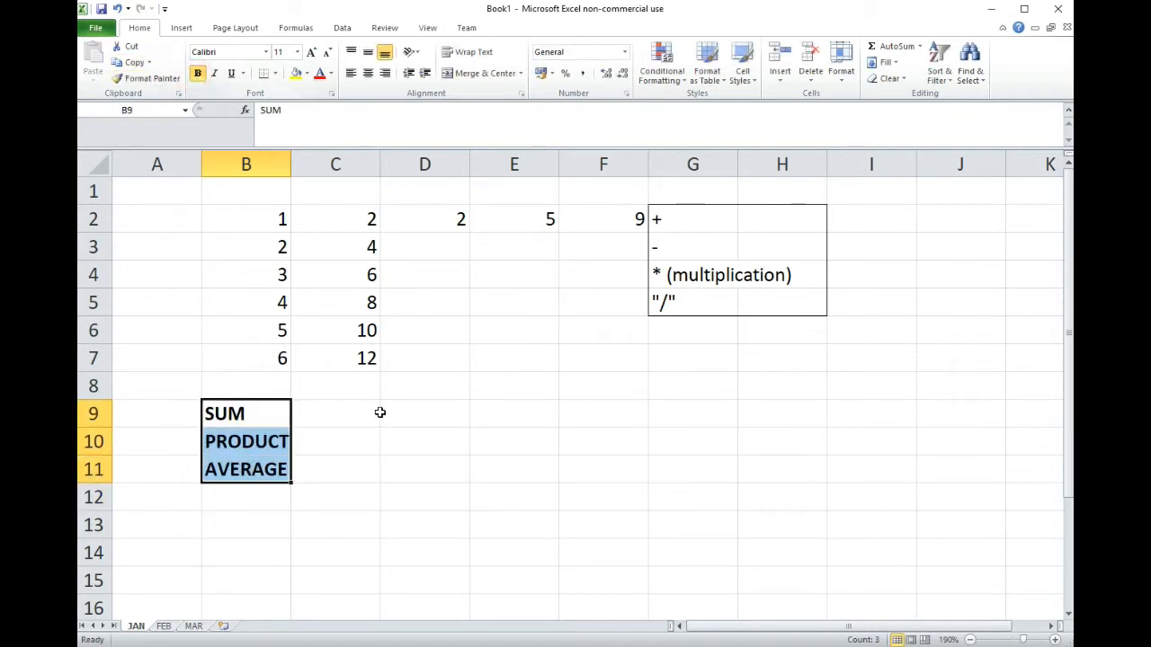
# Start a formula in C9 and browse the suggested functions beginning with A, B and C
pyautogui.click(342, 412)
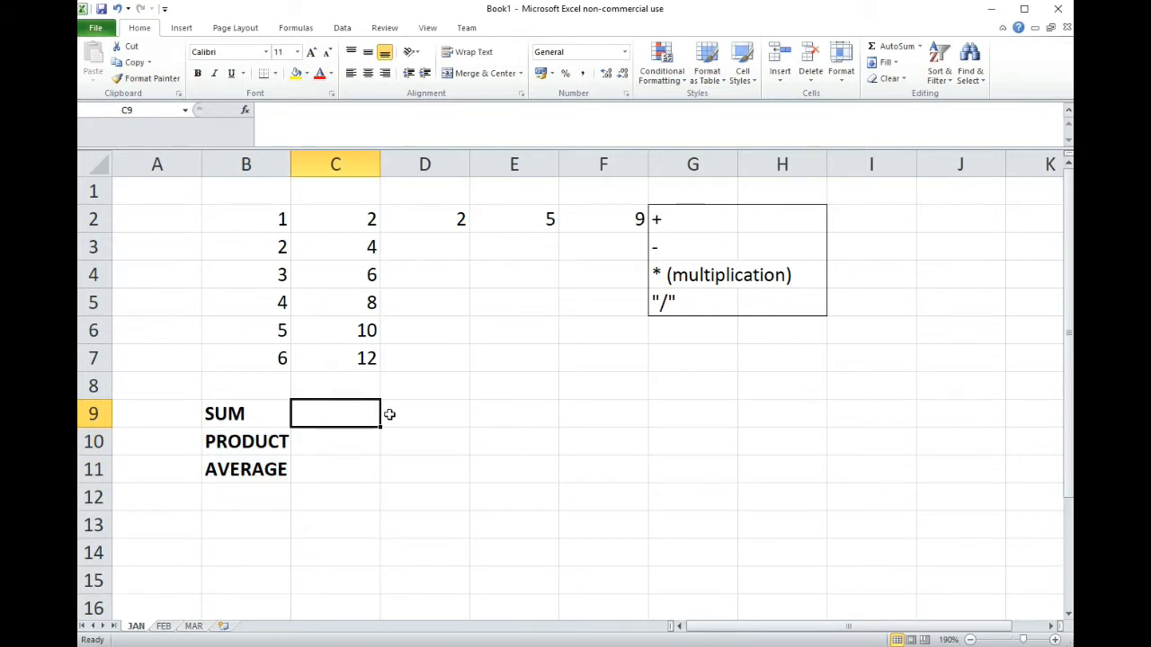
pyautogui.write('=a')
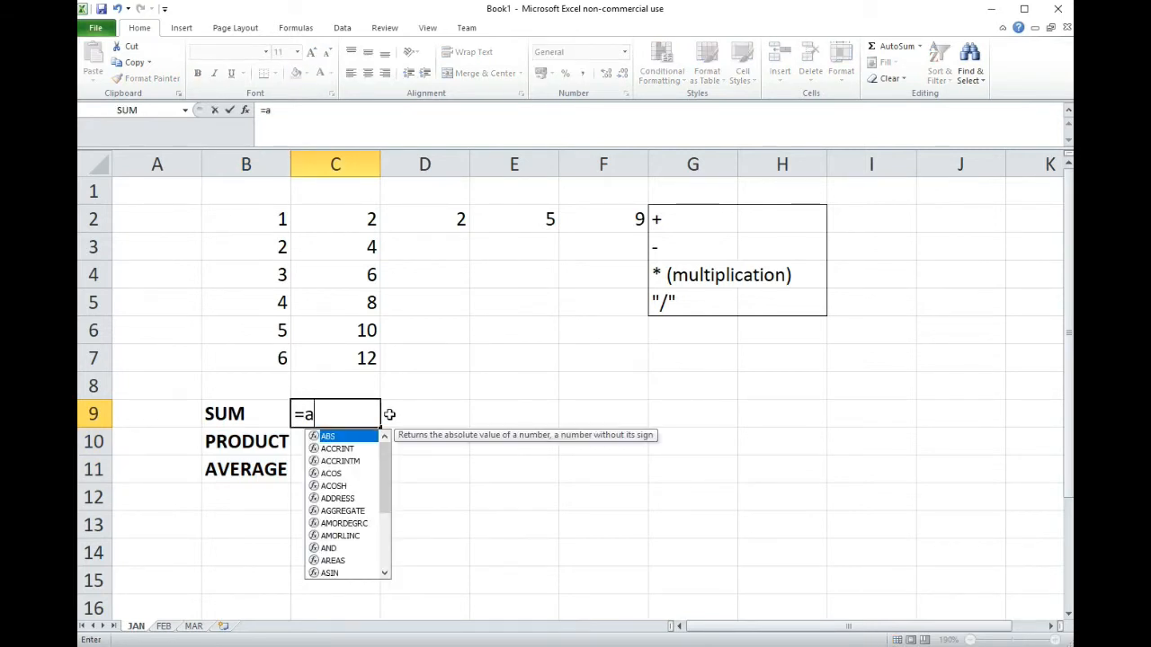
pyautogui.press('BackSpace')
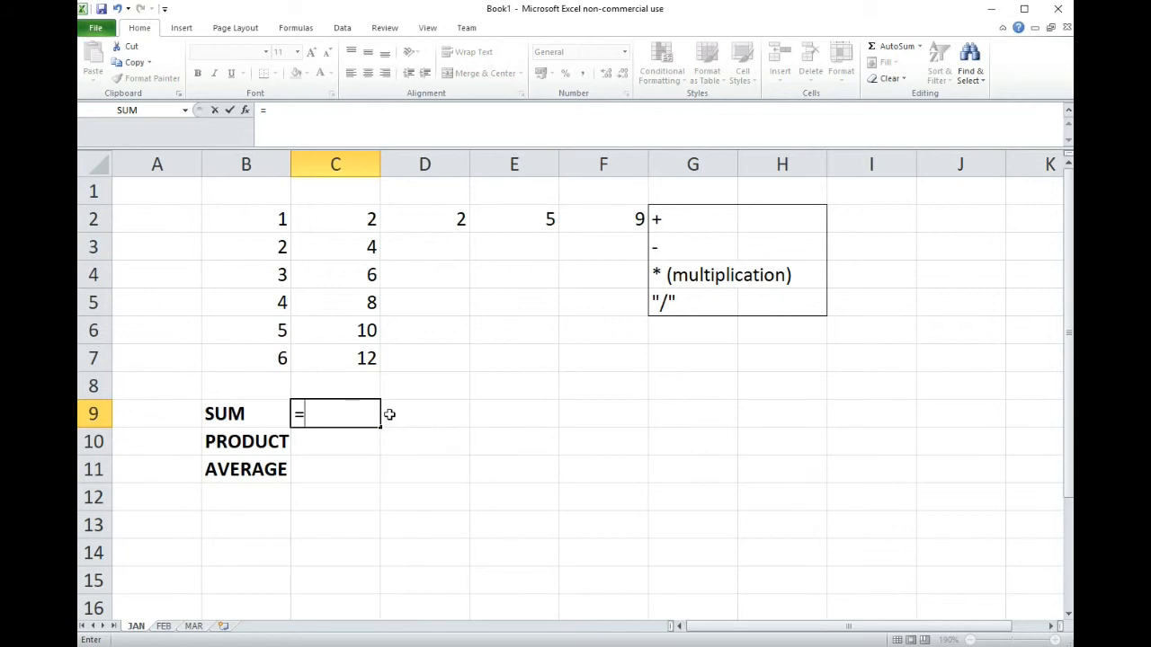
pyautogui.write('a')
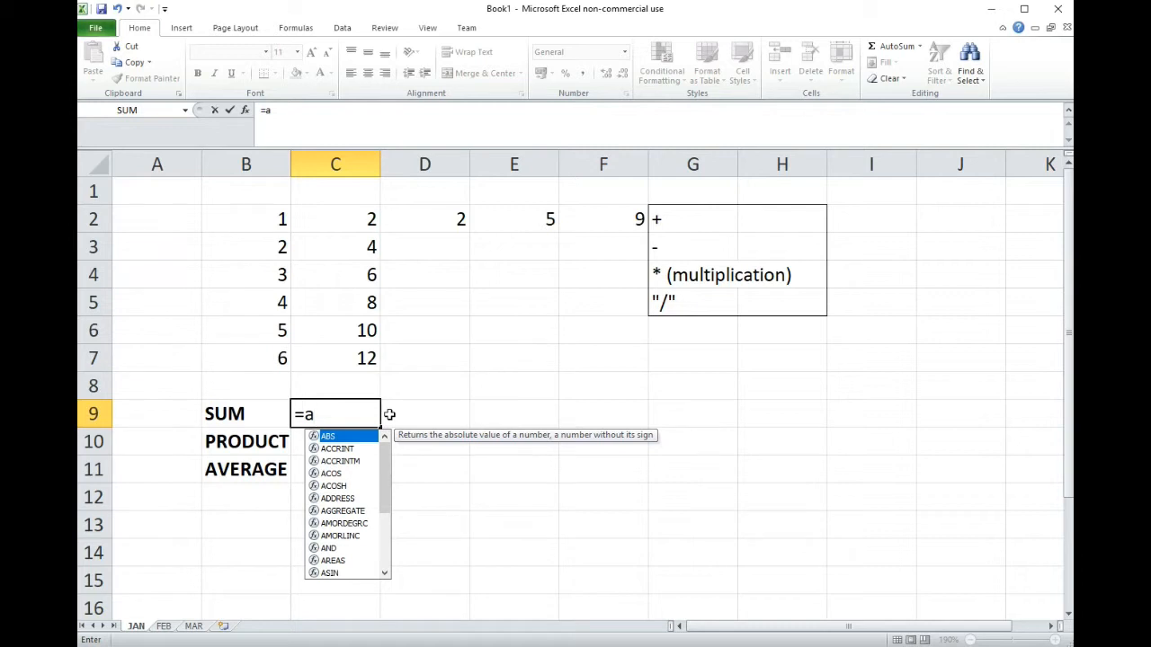
pyautogui.moveTo(383, 455)
pyautogui.mouseDown()
pyautogui.moveTo(382, 513)
pyautogui.moveTo(391, 446)
pyautogui.moveTo(393, 530)
pyautogui.moveTo(392, 458)
pyautogui.moveTo(374, 461)
pyautogui.mouseUp()
pyautogui.press('BackSpace')
pyautogui.write('b')
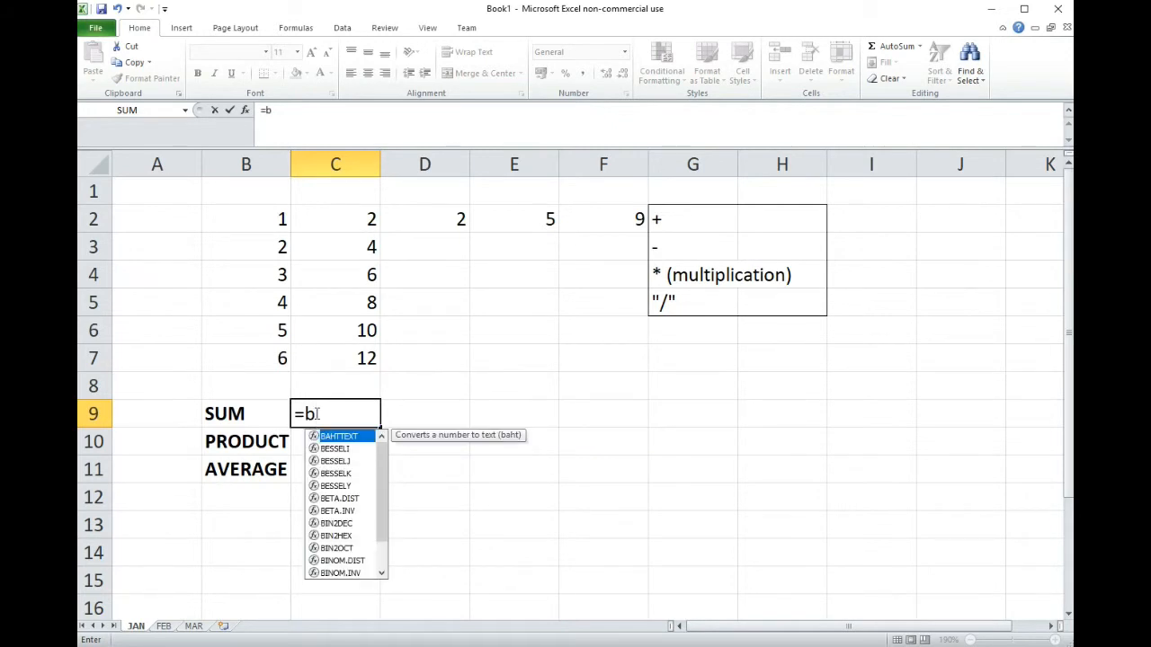
pyautogui.scroll(-3, 347, 449)
pyautogui.scroll(3, 351, 448)
pyautogui.press('BackSpace')
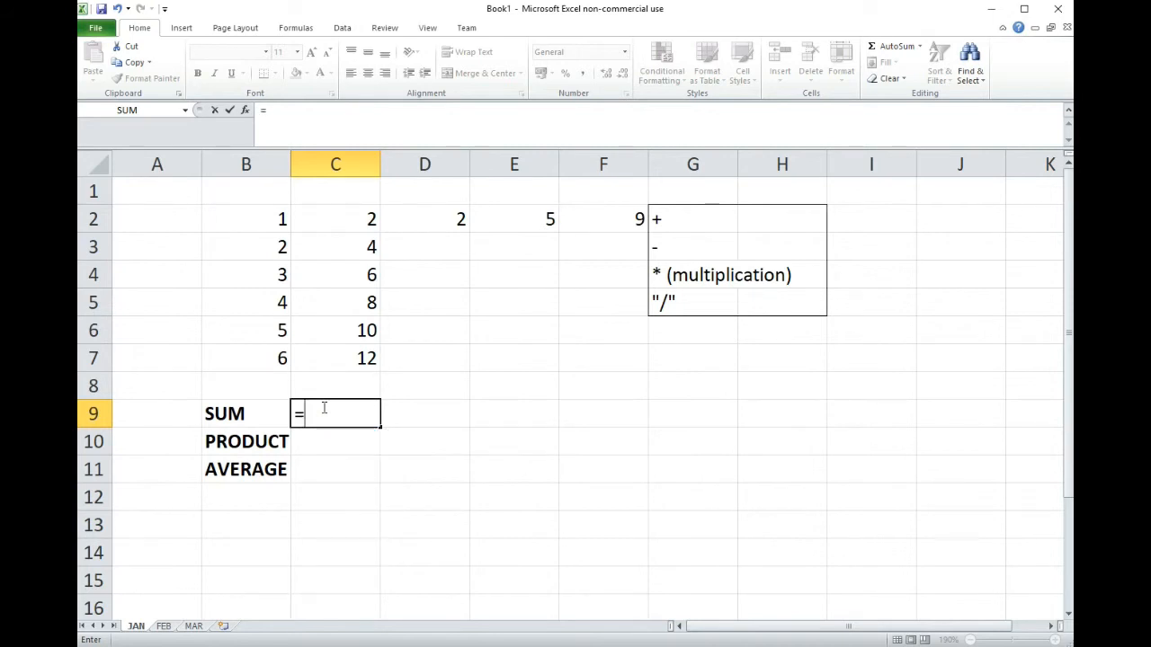
pyautogui.write('c')
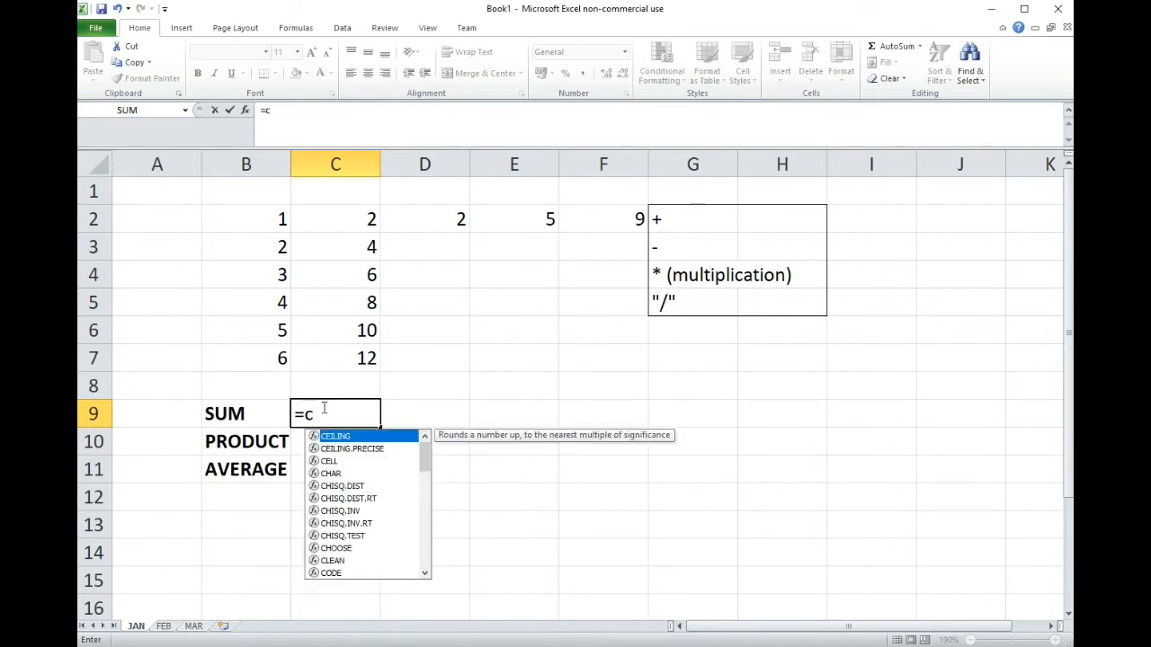
pyautogui.press('BackSpace')
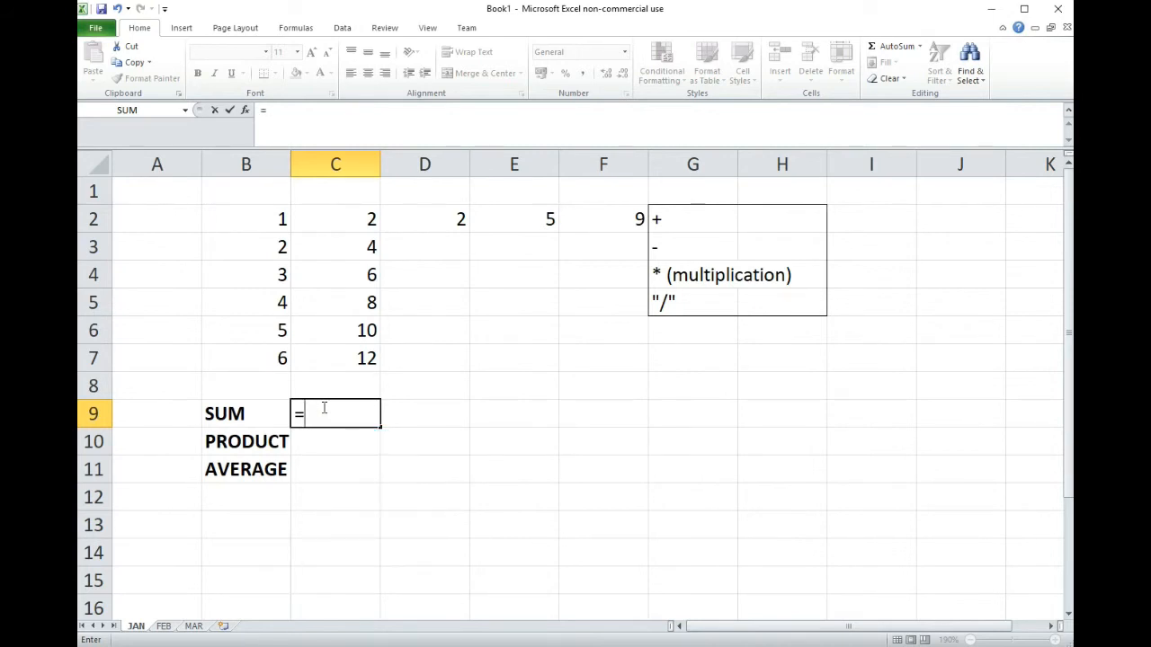
# Complete the formula in C9 as a SUM of the typed numbers 1,2,3,4
pyautogui.write('sum')
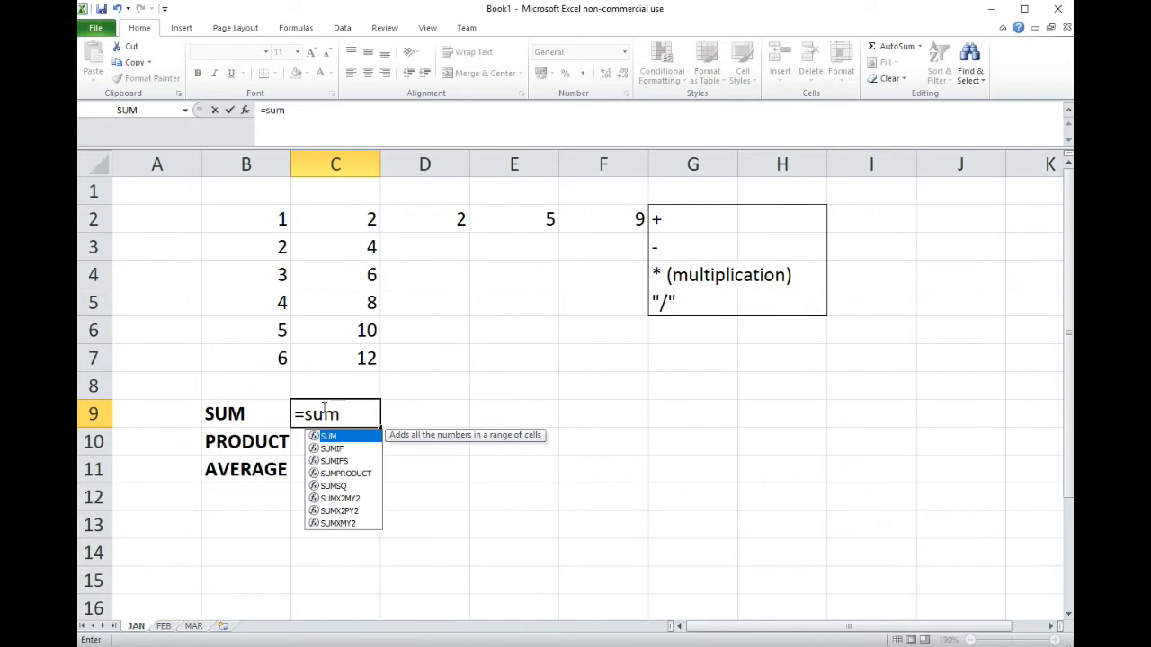
pyautogui.write('(')
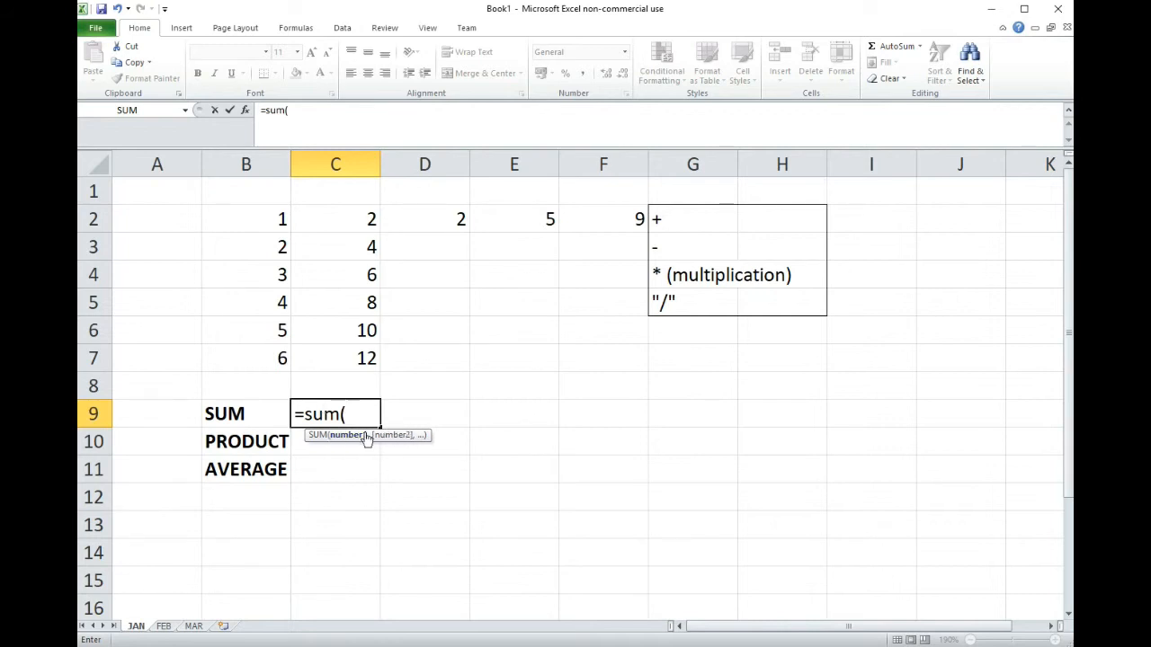
pyautogui.write('1,2,3,4')
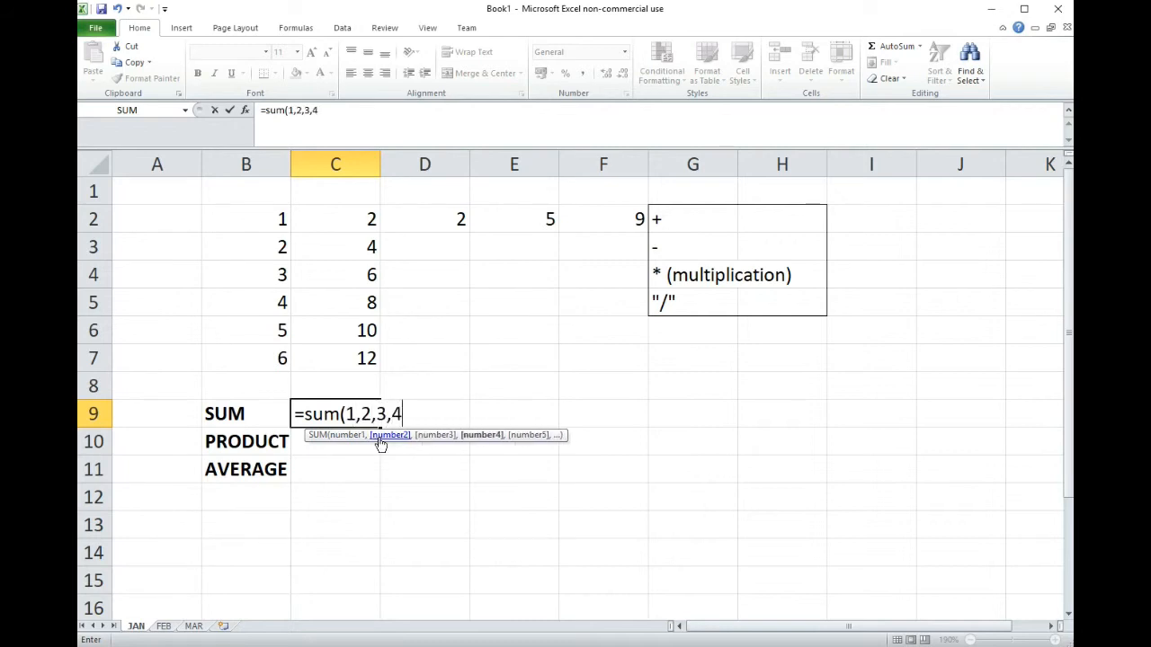
pyautogui.write(')')
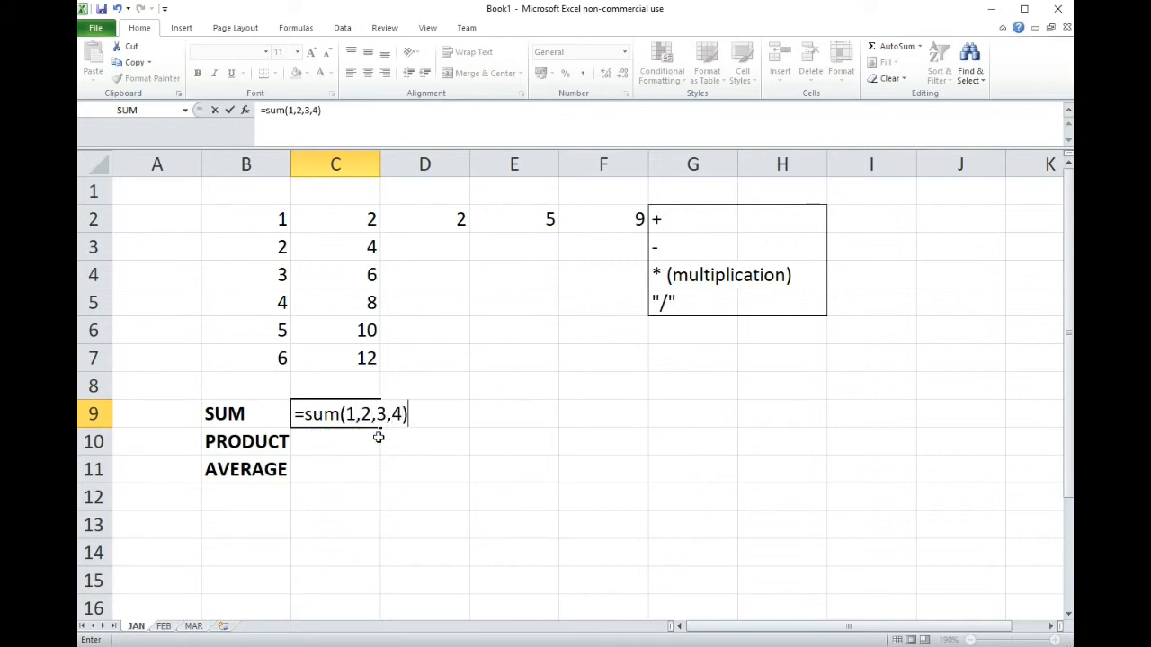
pyautogui.press('Return')
pyautogui.click(368, 412)
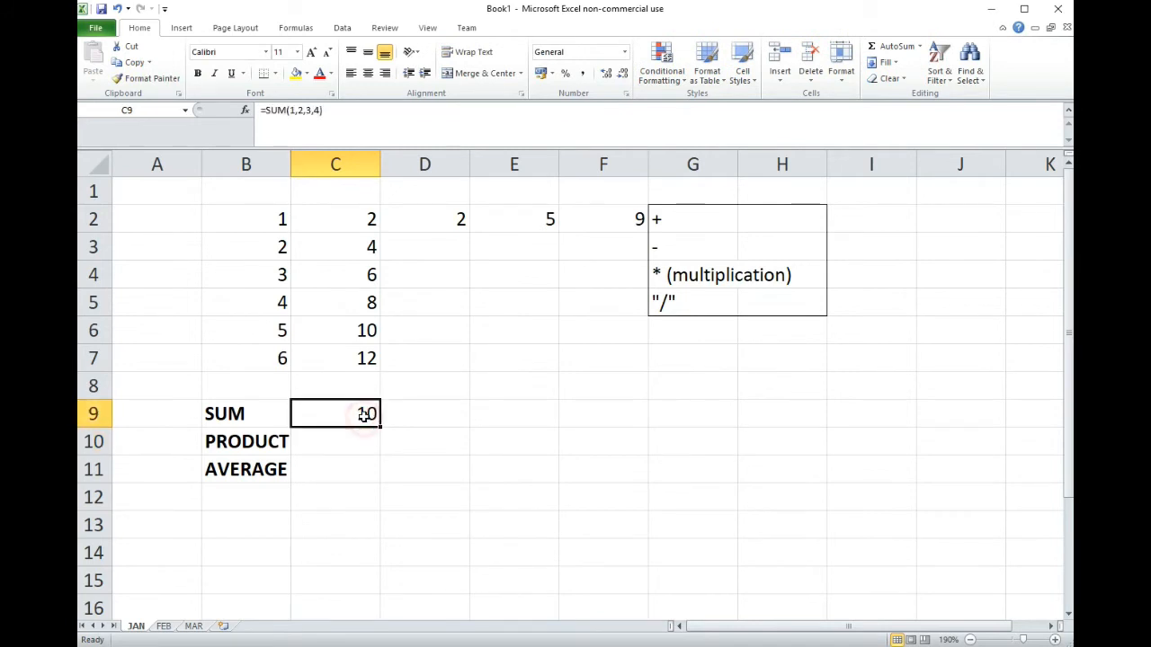
# Replace the typed numbers in C9's SUM formula with the range C2:C7
pyautogui.doubleClick(355, 414)
pyautogui.moveTo(406, 415); pyautogui.dragTo(356, 411)
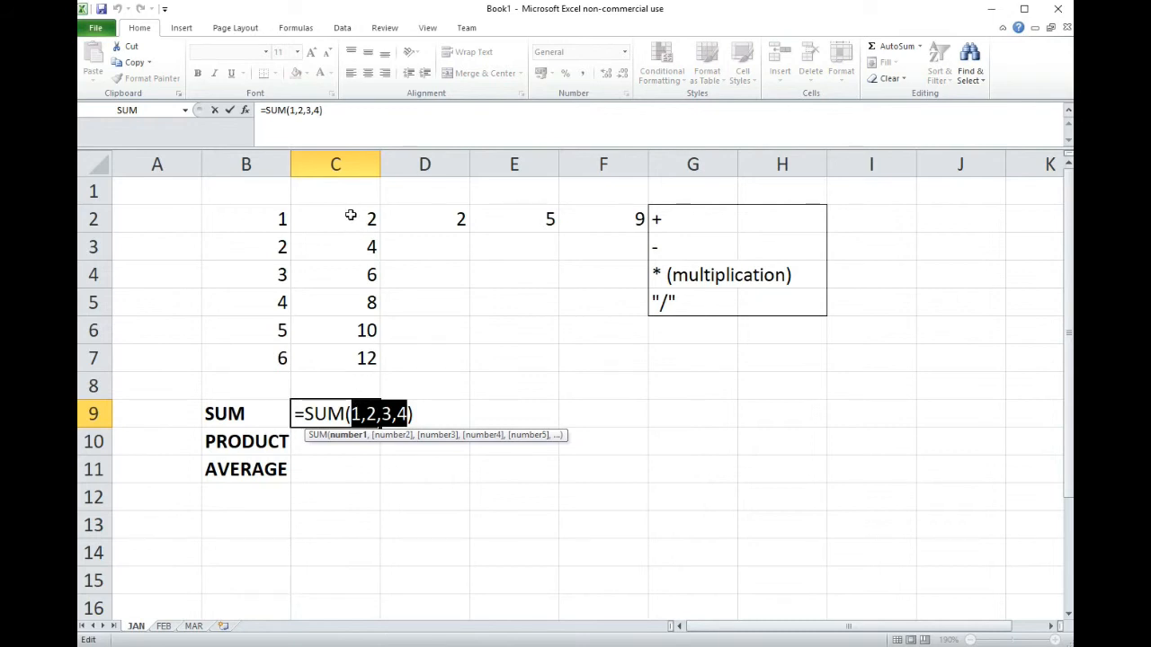
pyautogui.moveTo(353, 218); pyautogui.dragTo(341, 357)
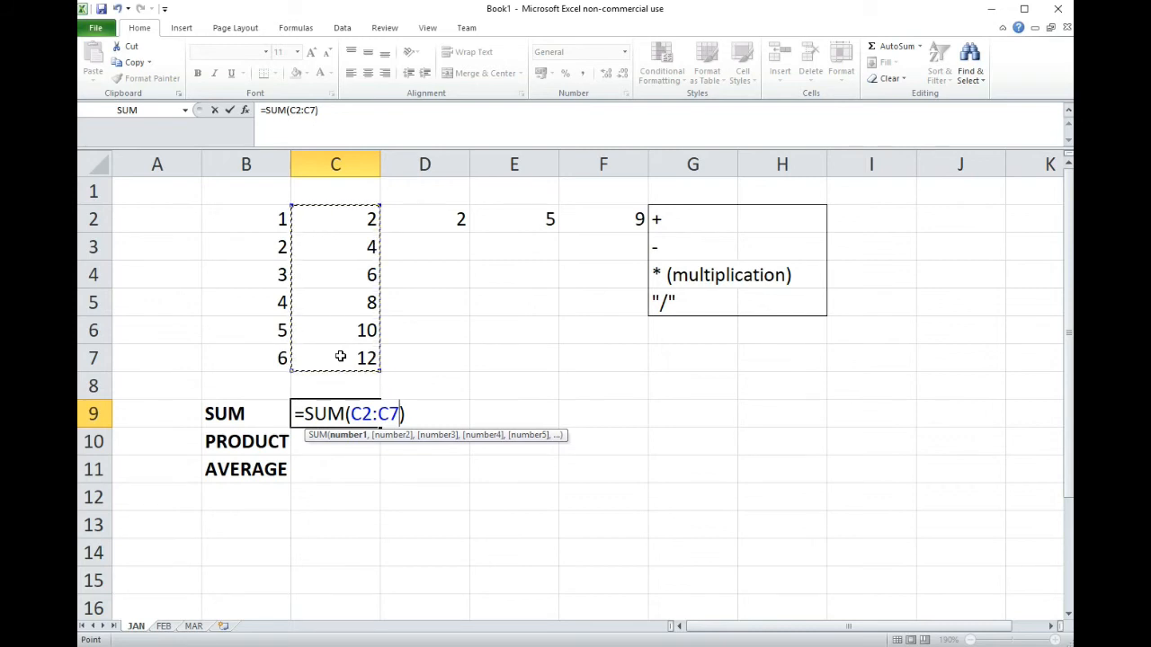
pyautogui.press('Return')
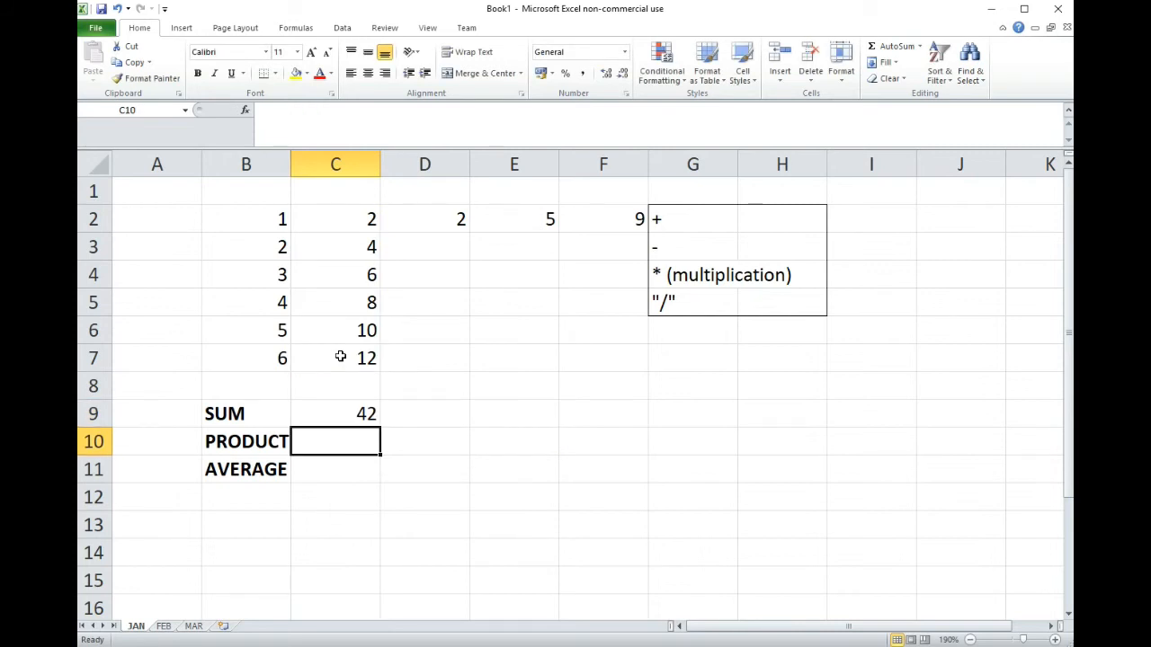
# Enter a PRODUCT formula in C10 that multiplies the numbers in C2:C7
pyautogui.write('=product')
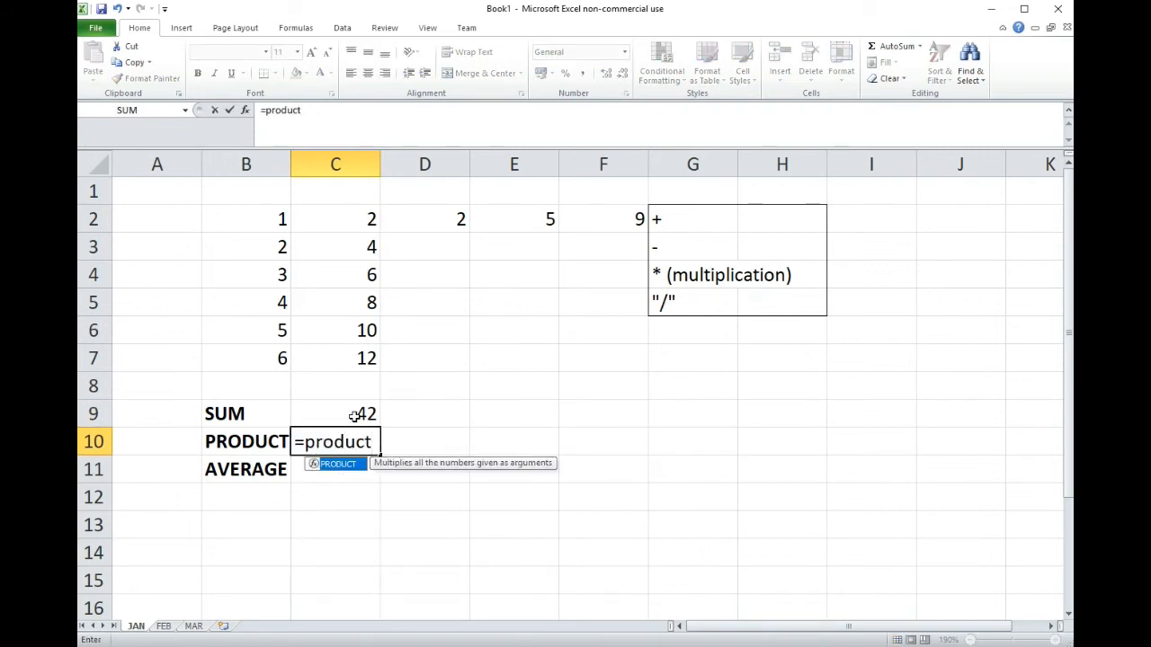
pyautogui.write('(')
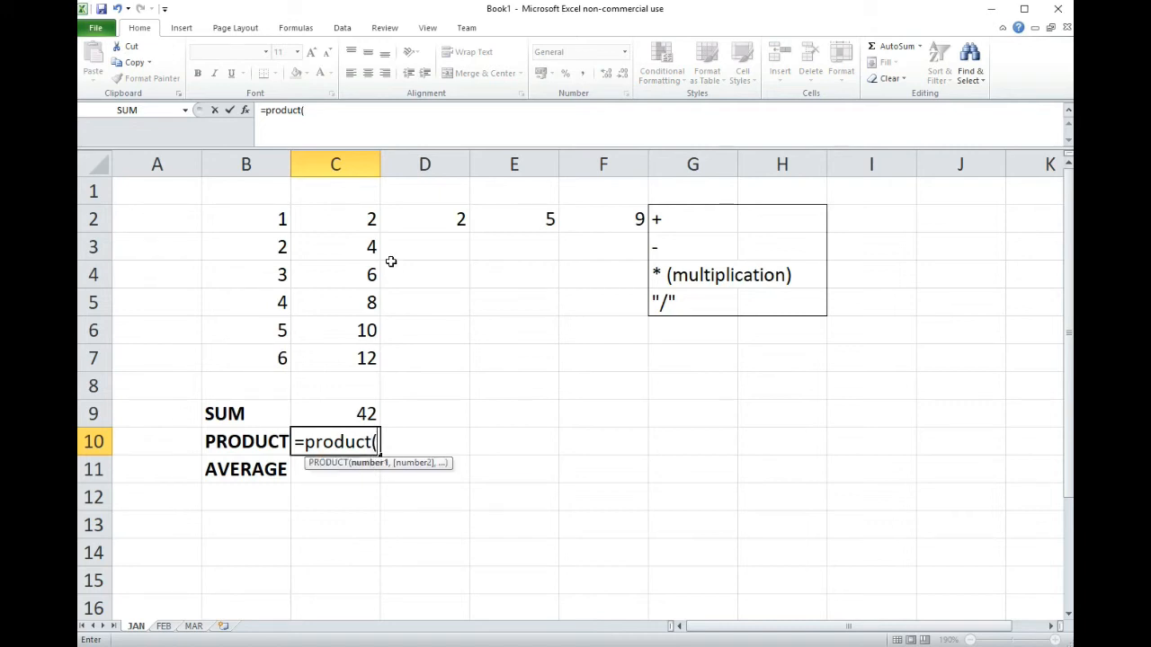
pyautogui.moveTo(360, 218); pyautogui.dragTo(349, 350)
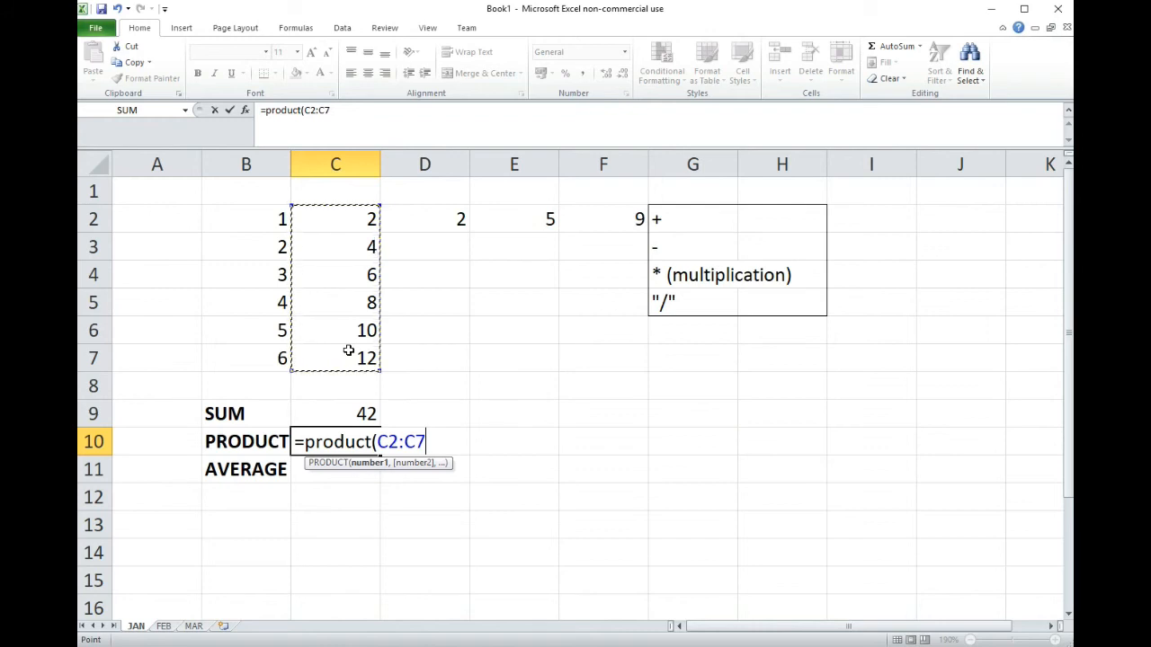
pyautogui.press('Return')
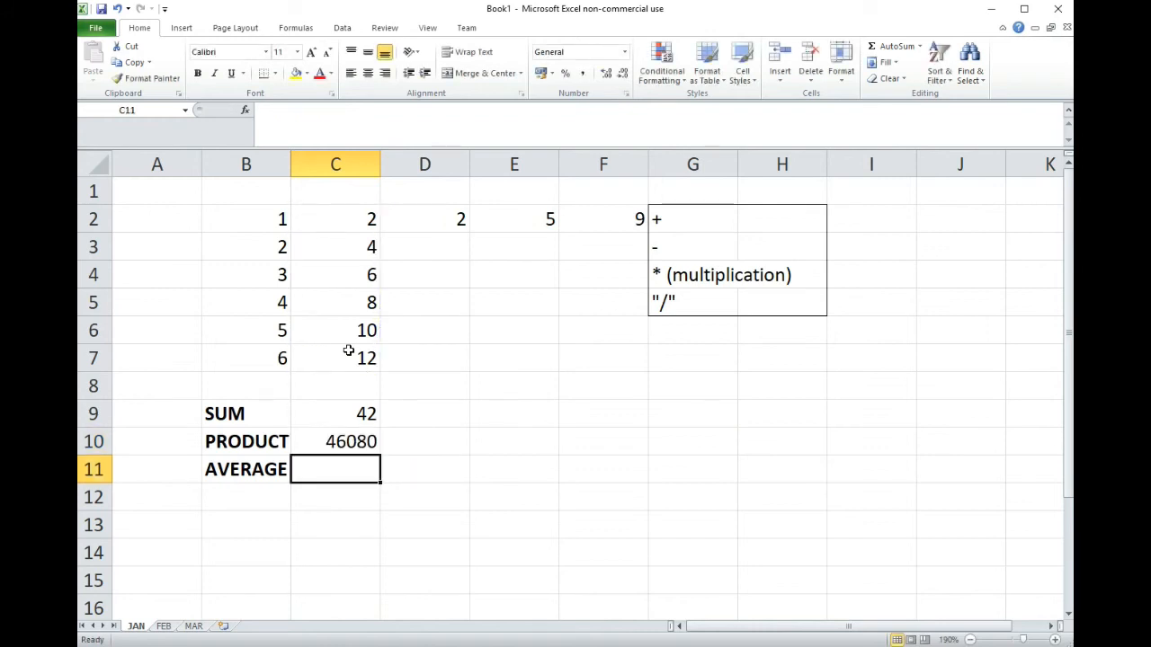
# Enter an AVERAGE formula in C11 over the range C2:C7
pyautogui.write('=average(')
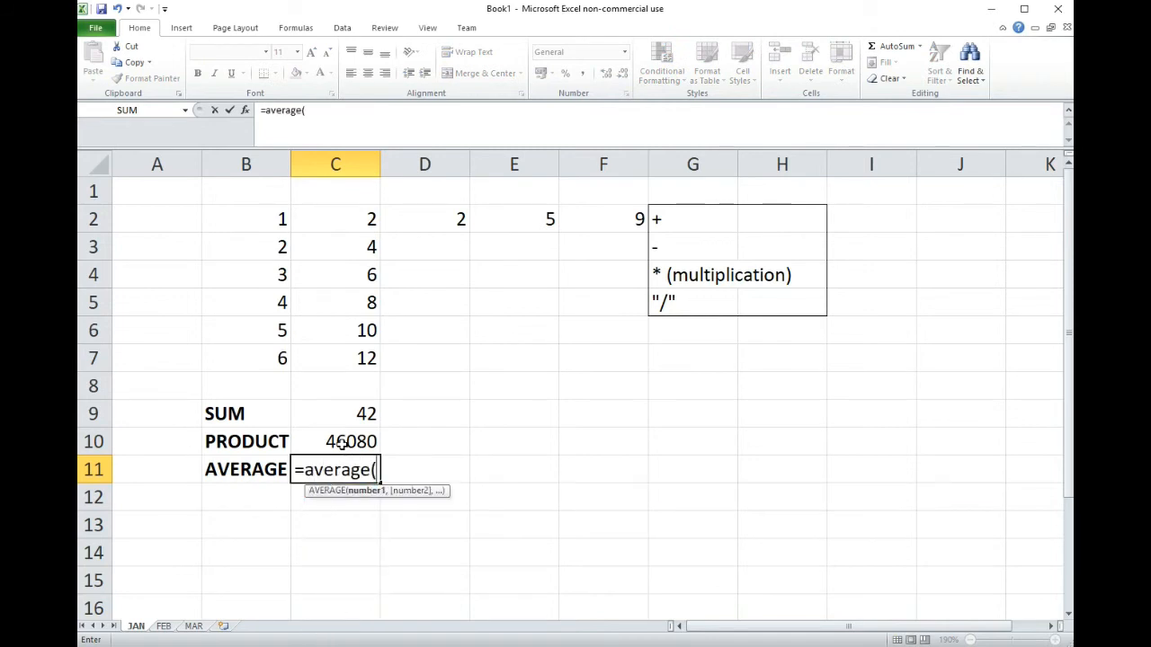
pyautogui.moveTo(361, 217); pyautogui.dragTo(358, 353)
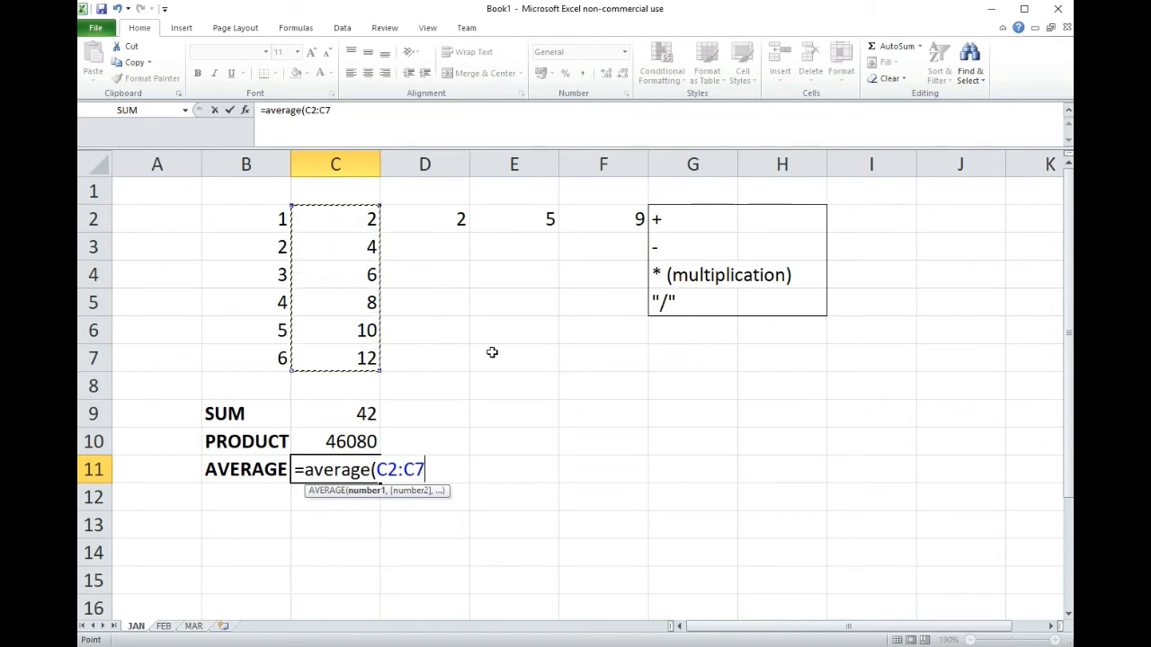
pyautogui.press('Return')
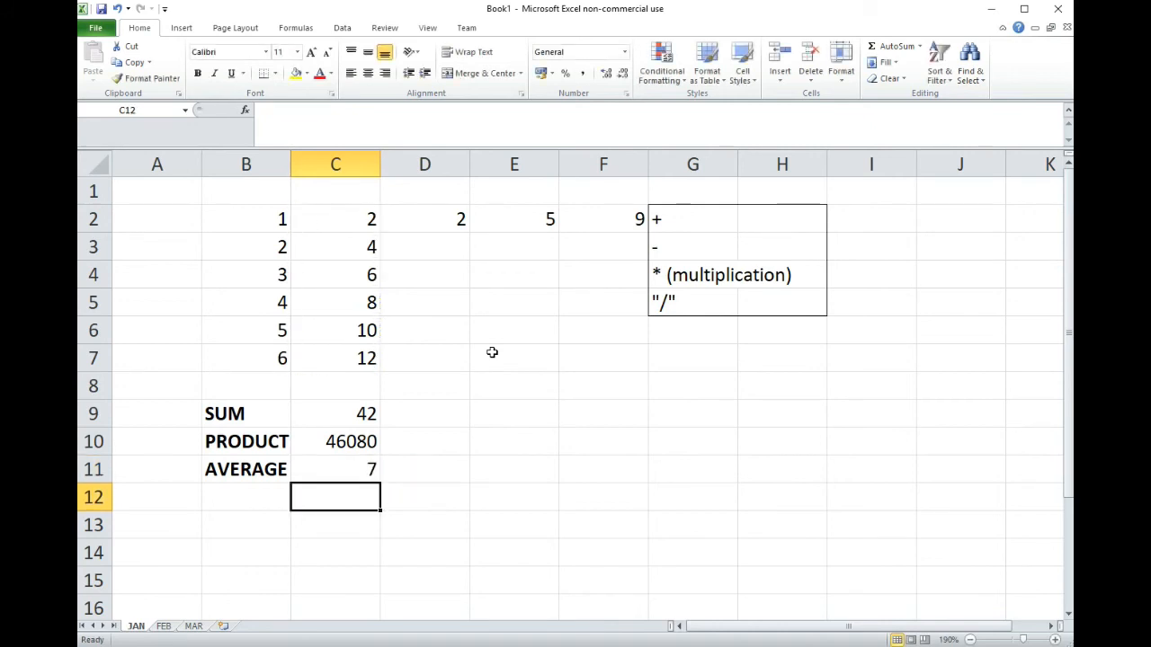
# Review the AVERAGE, SUM and PRODUCT formulas in C9:C11 and the range C2:C7 that they reference
pyautogui.click(347, 470)
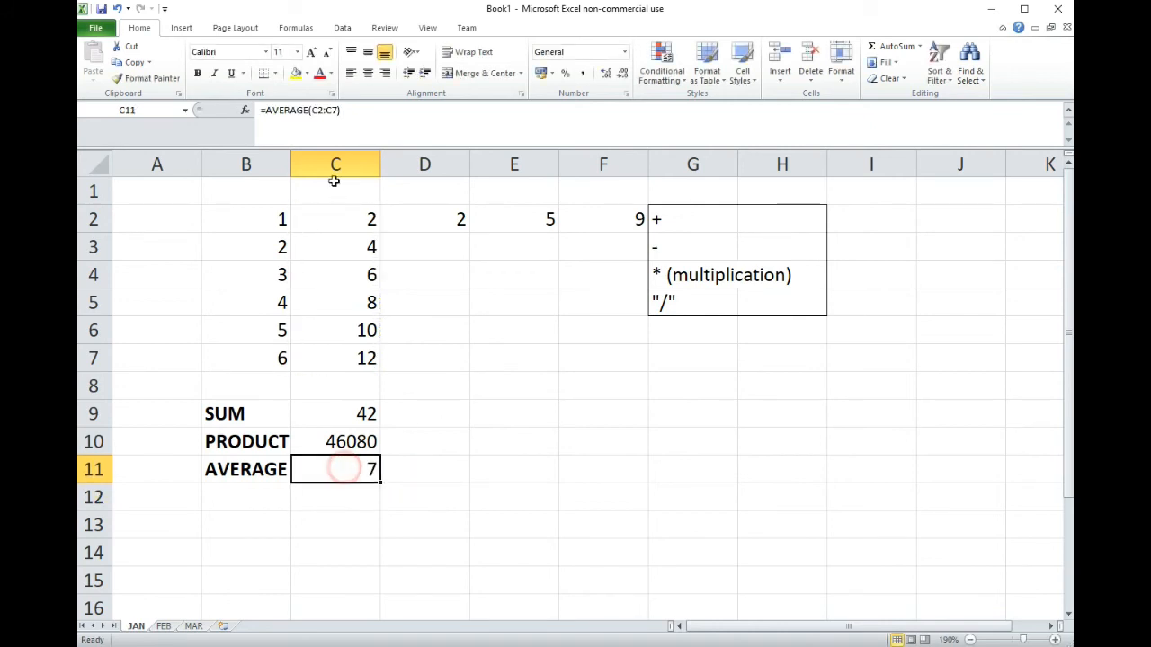
pyautogui.click(345, 111)
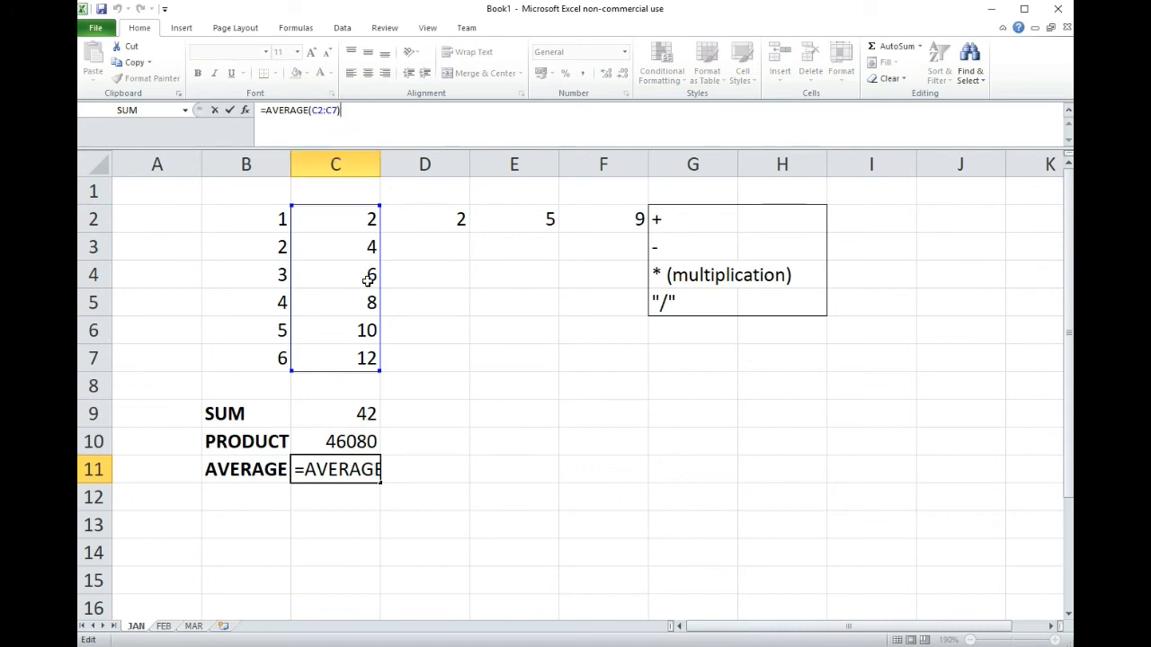
pyautogui.press('Return')
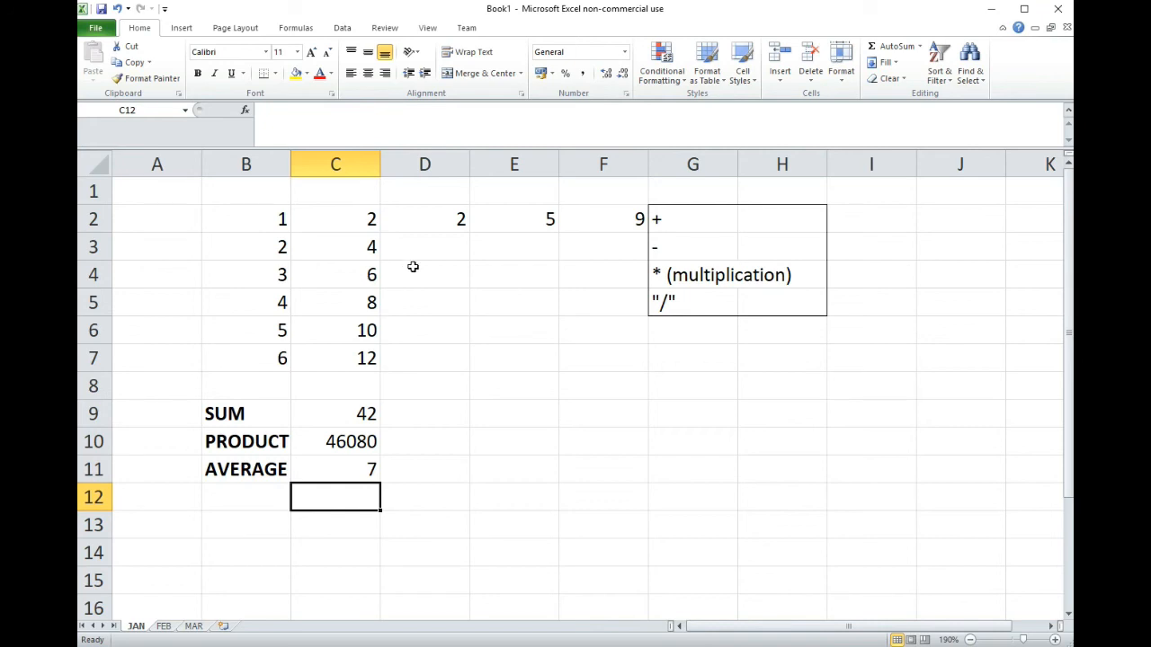
pyautogui.click(356, 418)
pyautogui.click(347, 439)
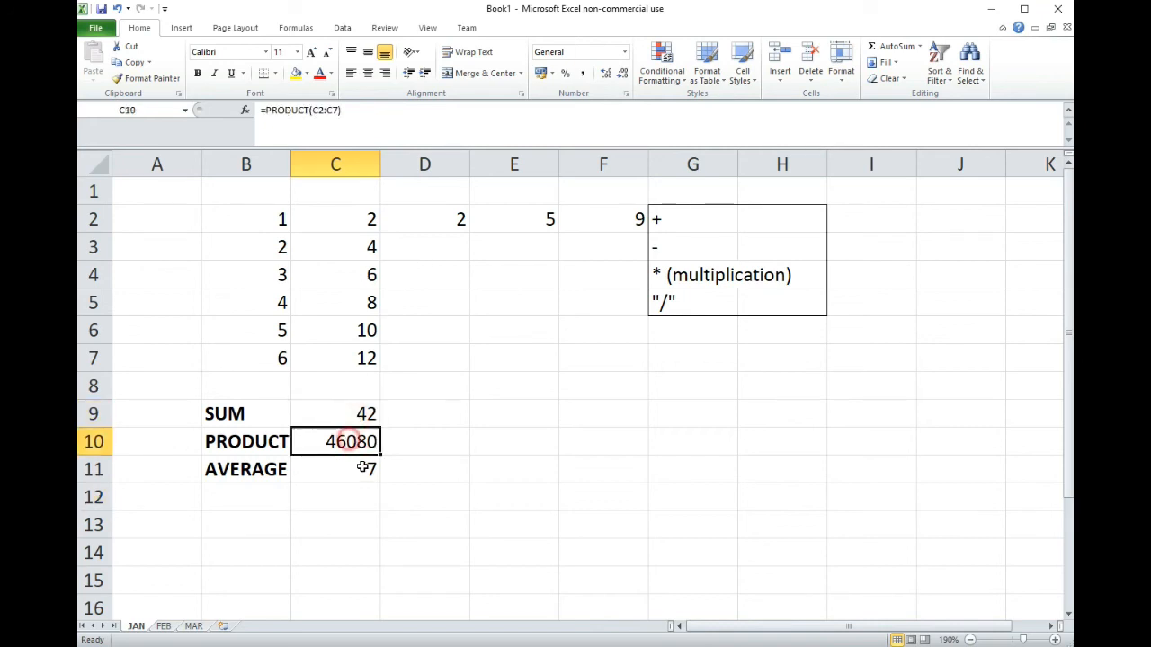
pyautogui.click(356, 470)
pyautogui.click(440, 328)
pyautogui.moveTo(356, 219); pyautogui.dragTo(348, 356)
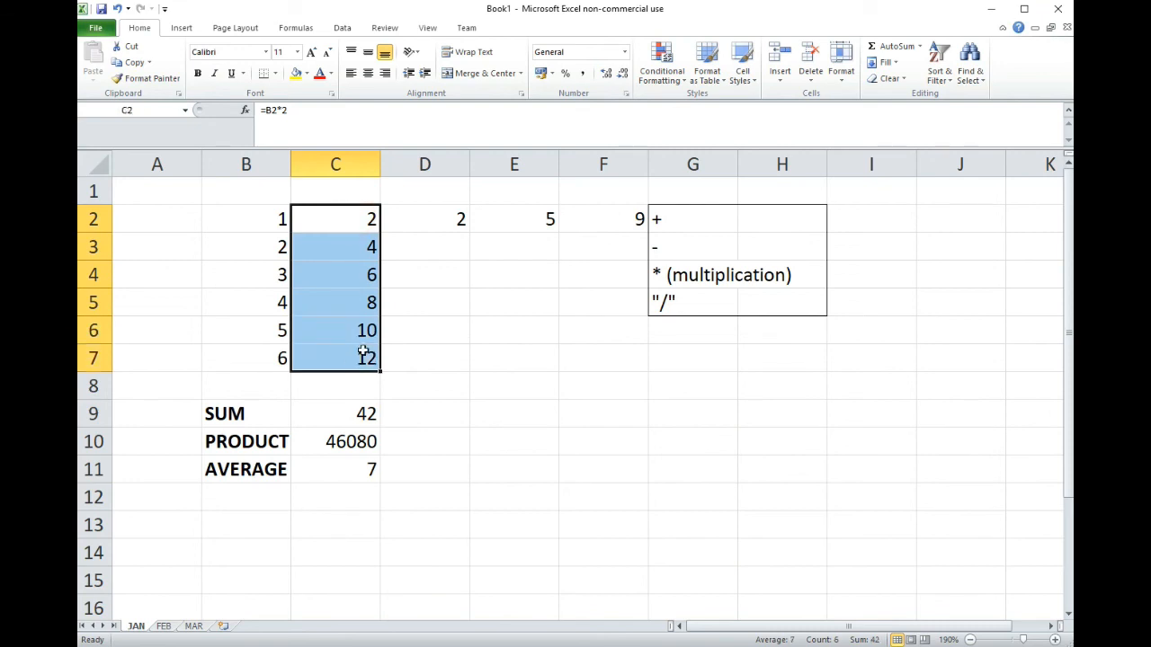
pyautogui.click(465, 320)
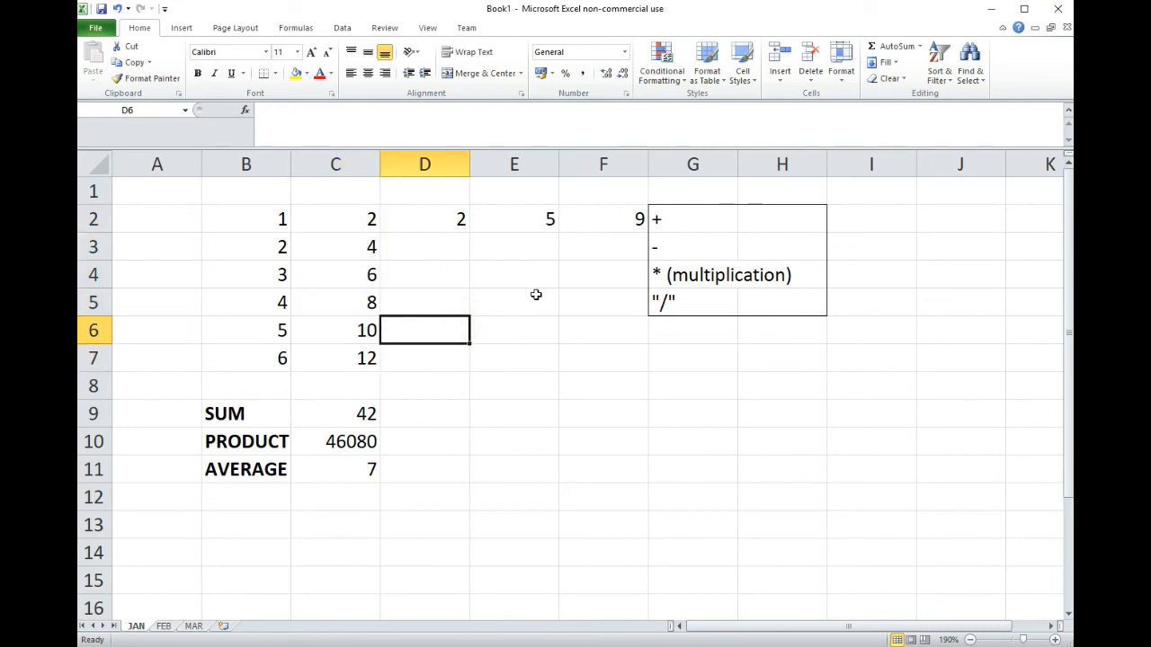